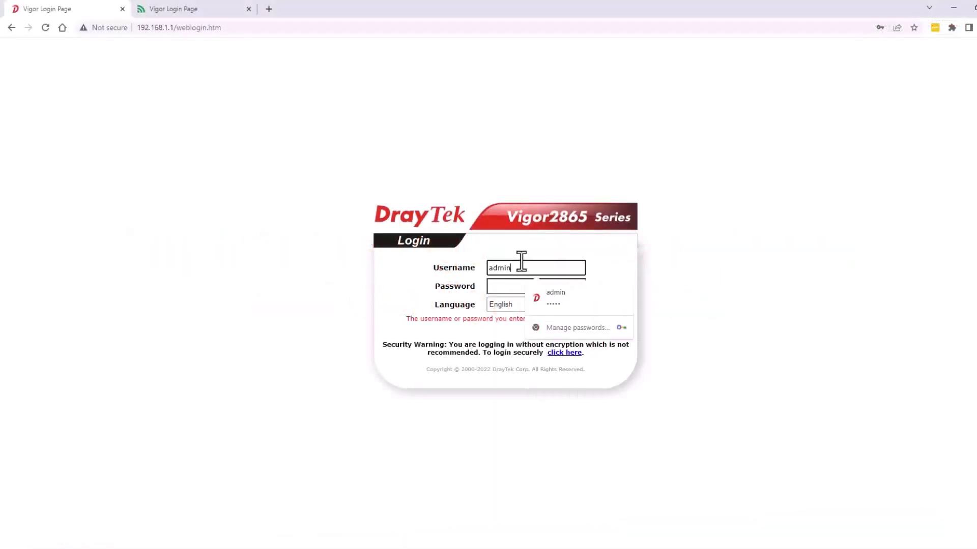
Log in with the saved credentials and dismiss the default-password alert
key(Down)
key(Return)
click(568, 330)
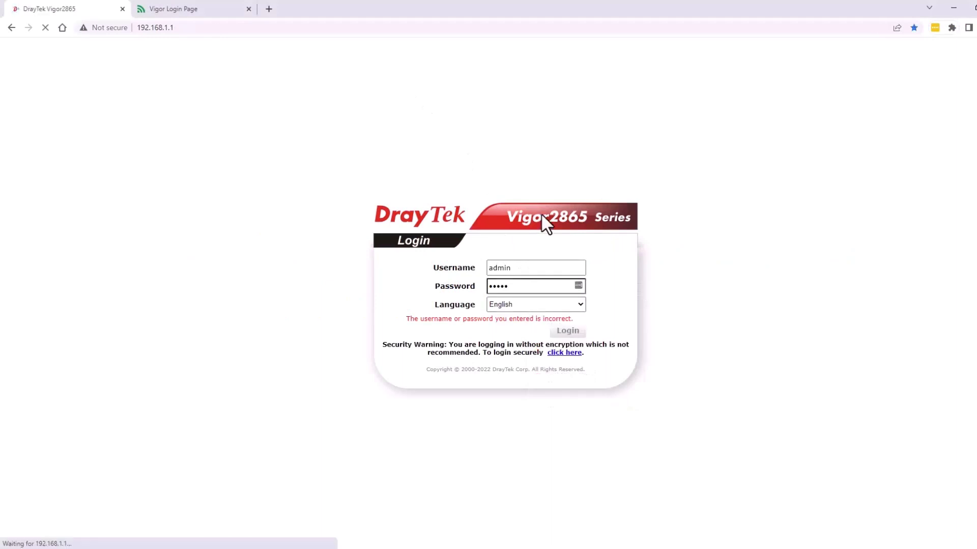
click(600, 98)
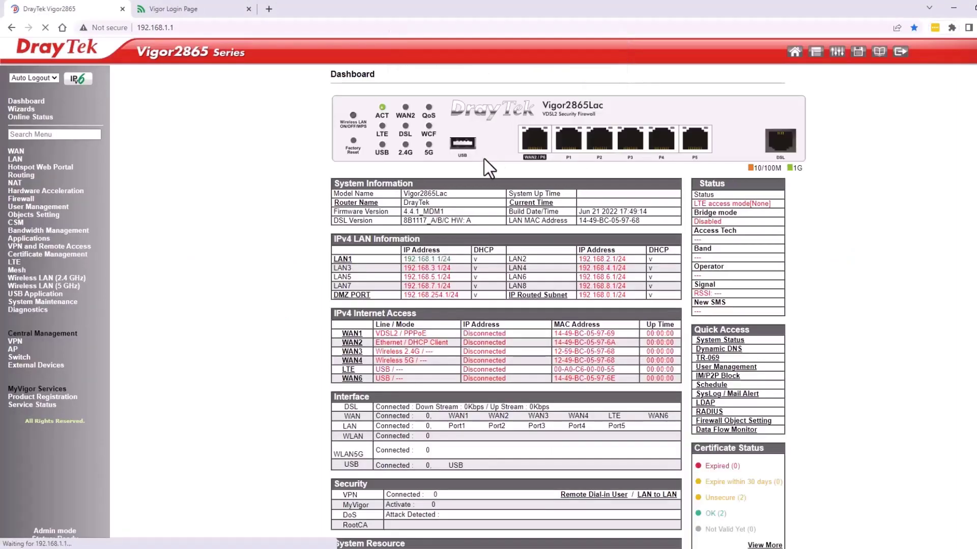
Set Auto Logout to Off and open the LAN >> VLAN Configuration page
click(35, 79)
click(22, 115)
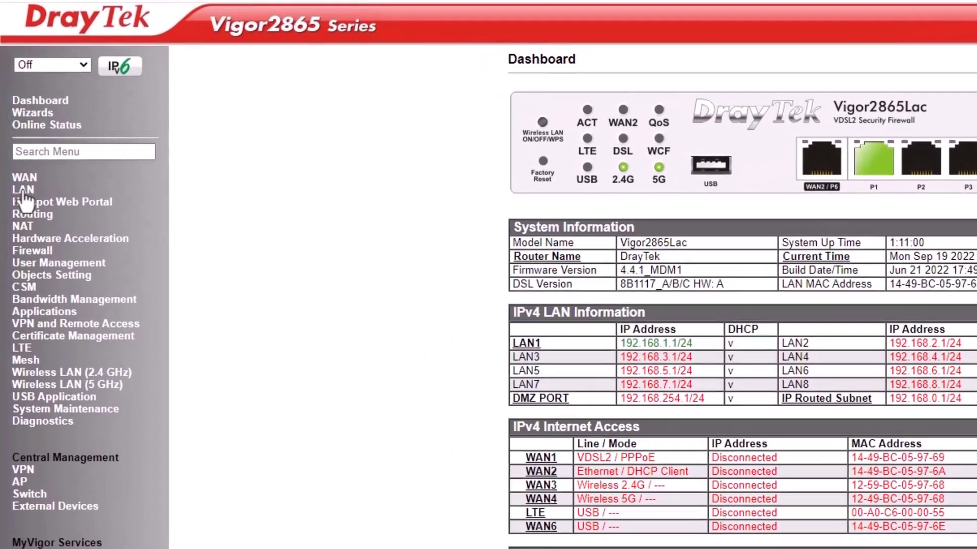
click(15, 160)
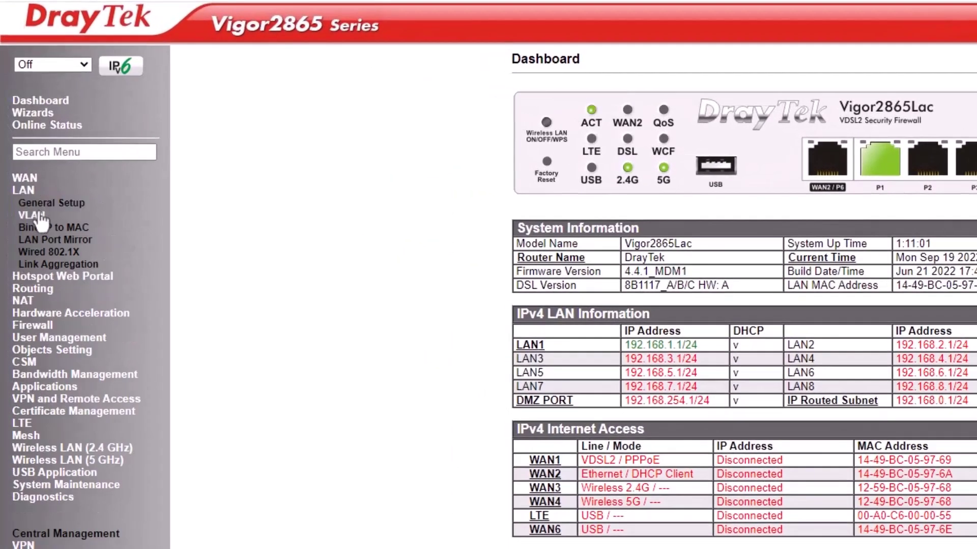
click(37, 219)
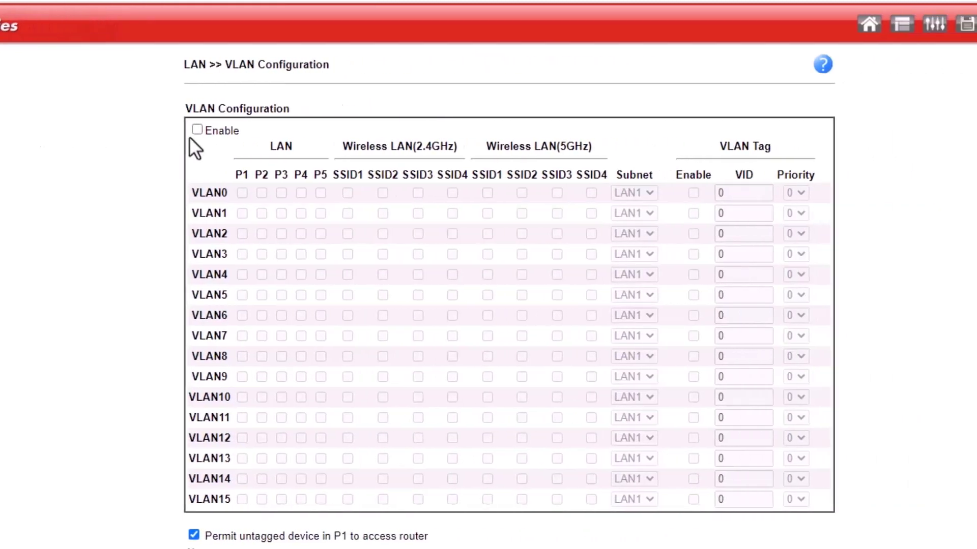
Enable VLAN configuration and add port P5 and 5GHz SSID4 to VLAN0
click(196, 130)
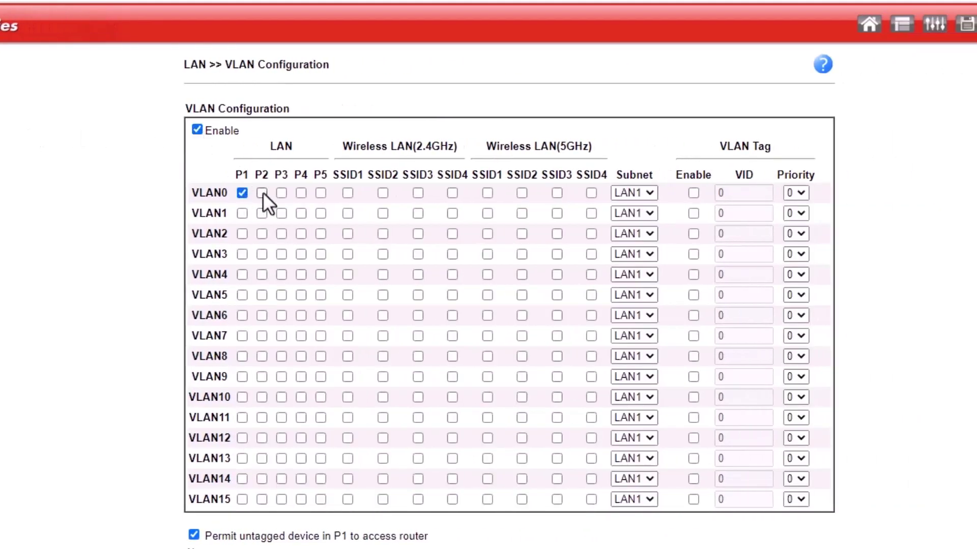
click(321, 193)
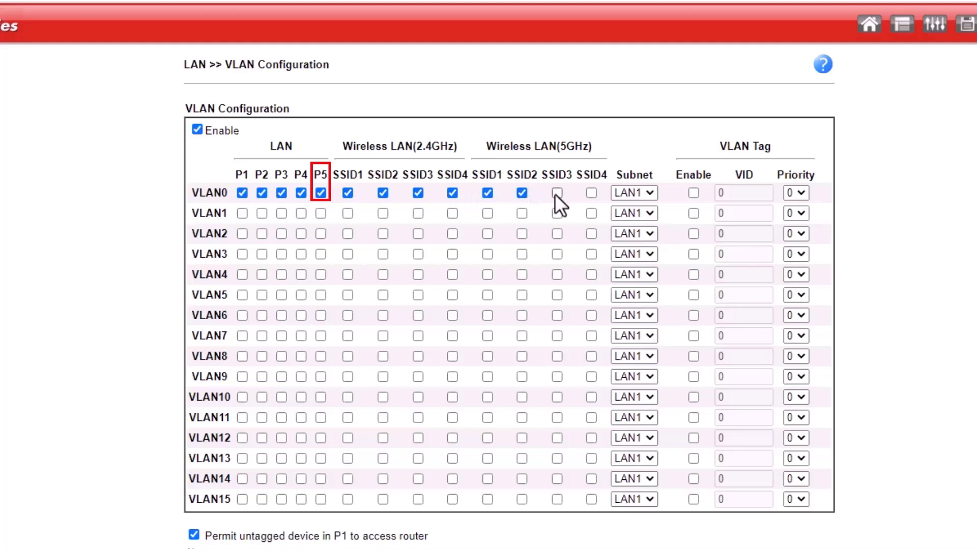
click(592, 194)
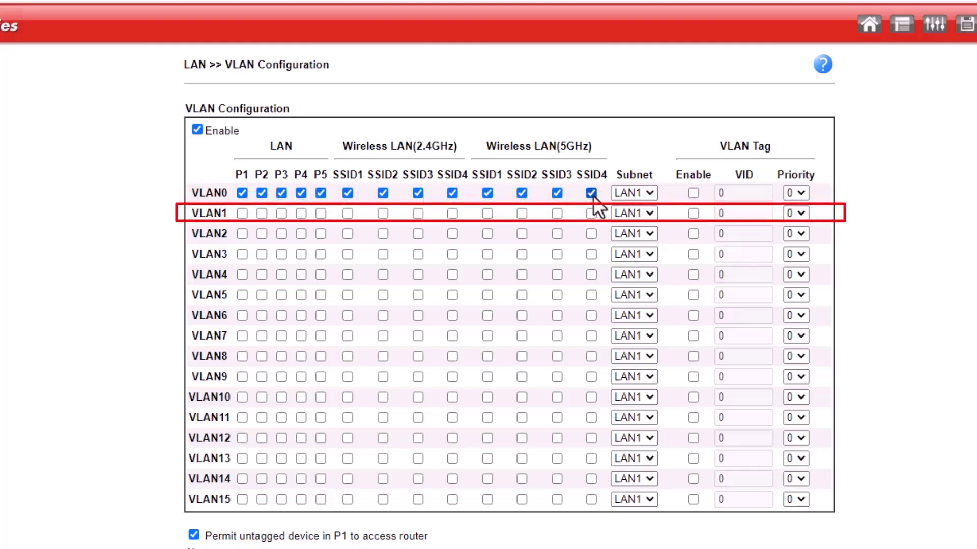
Put VLAN1 on P5 for subnet LAN2, tagged with VID 100
click(320, 213)
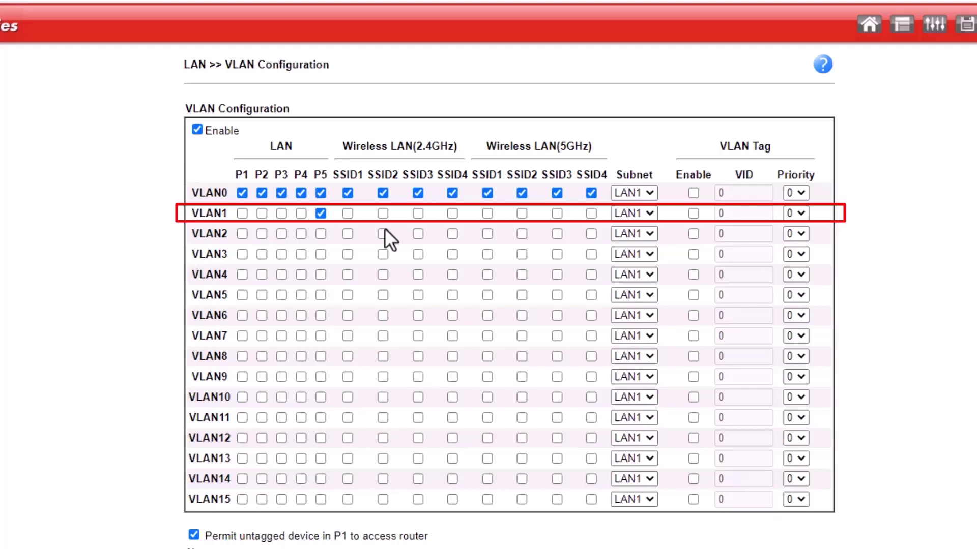
click(649, 214)
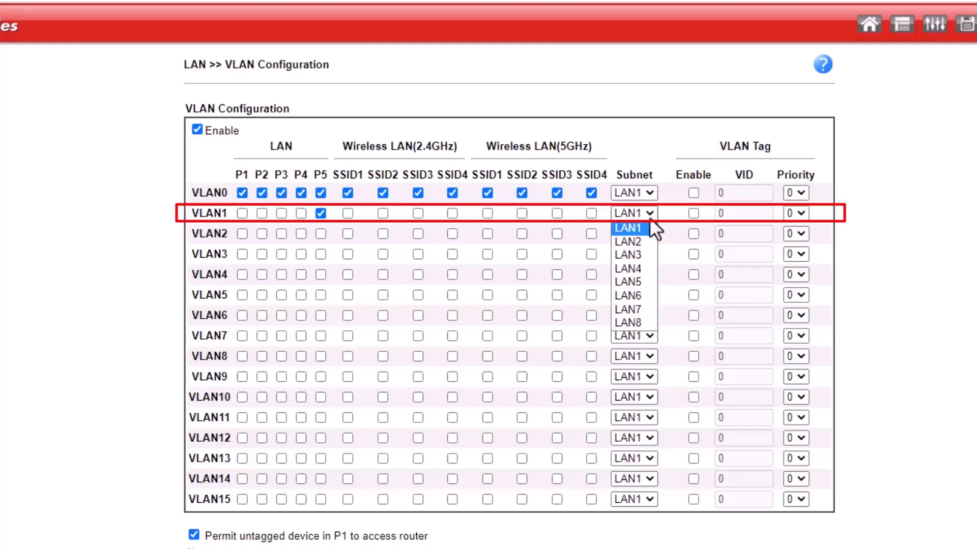
click(643, 240)
click(693, 213)
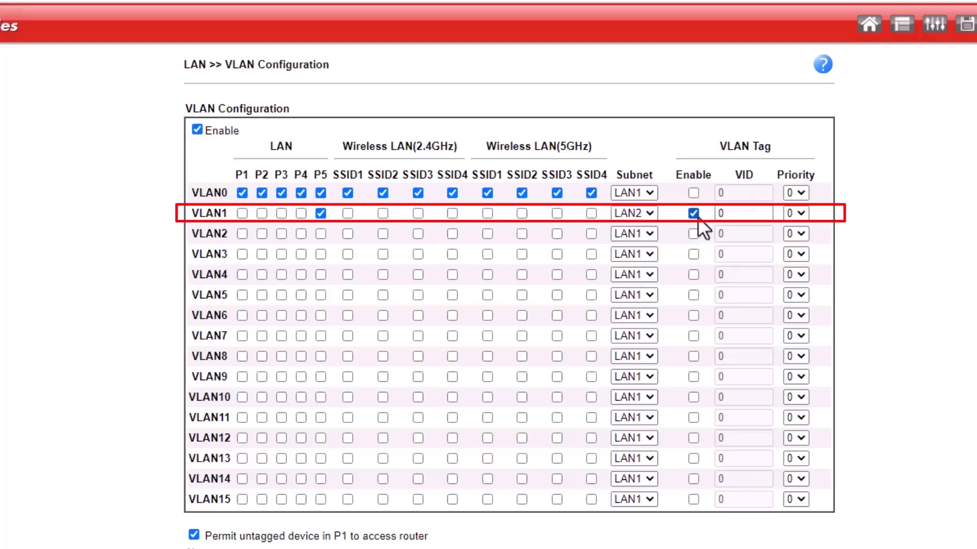
double_click(737, 214)
text(100)
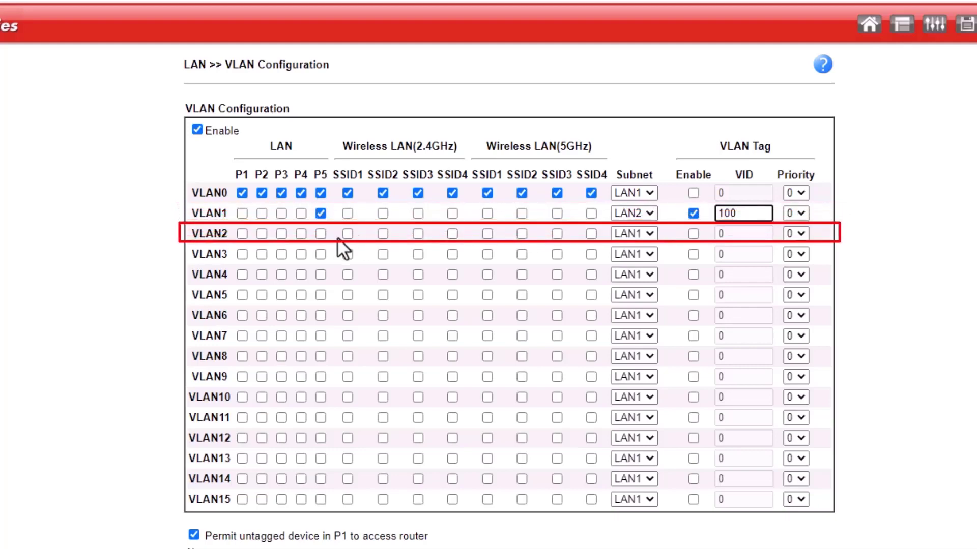
Put VLAN2 on P5 for subnet LAN3, tagged with VID 200
click(321, 234)
click(640, 235)
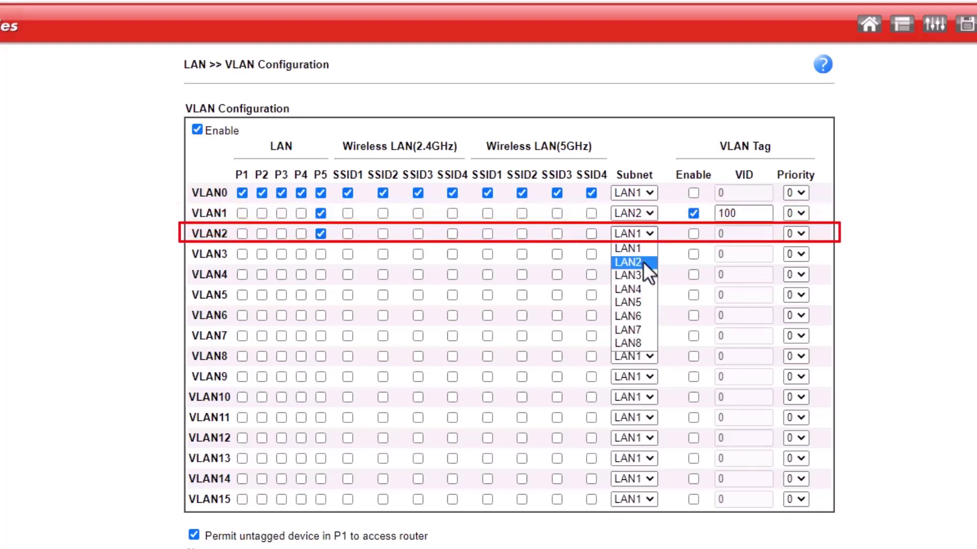
click(641, 274)
click(693, 234)
click(741, 234)
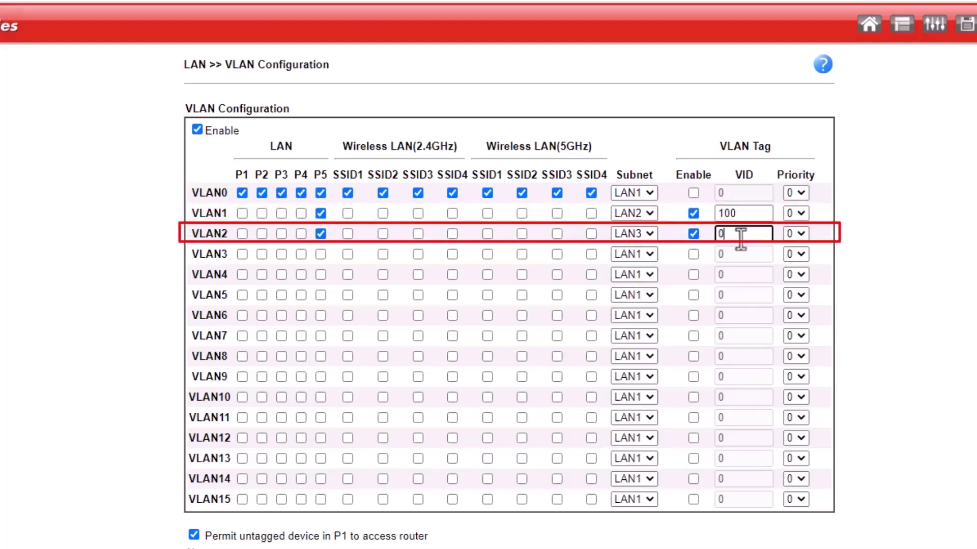
key(BackSpace)
text(200)
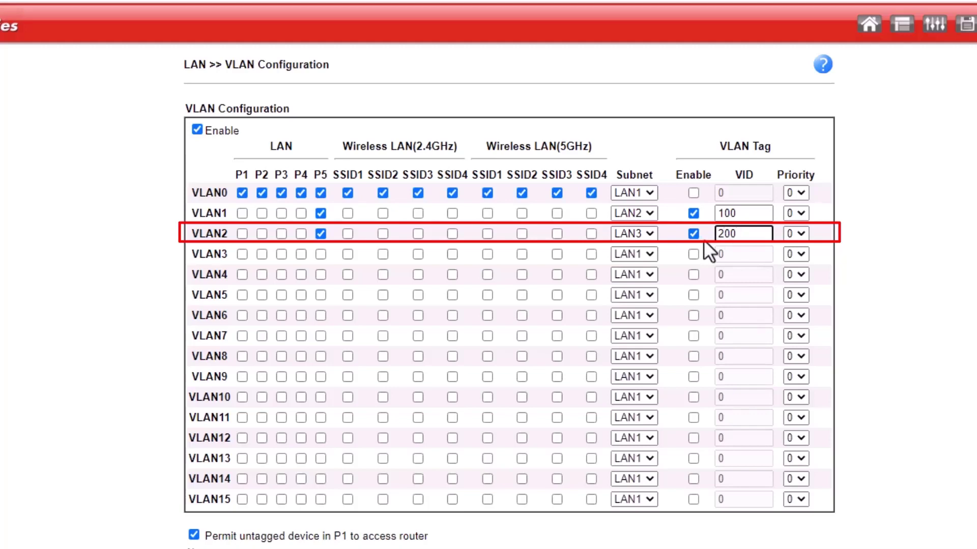
Put VLAN3 on P5 for subnet LAN4, tagged with VID 300
click(321, 254)
click(649, 254)
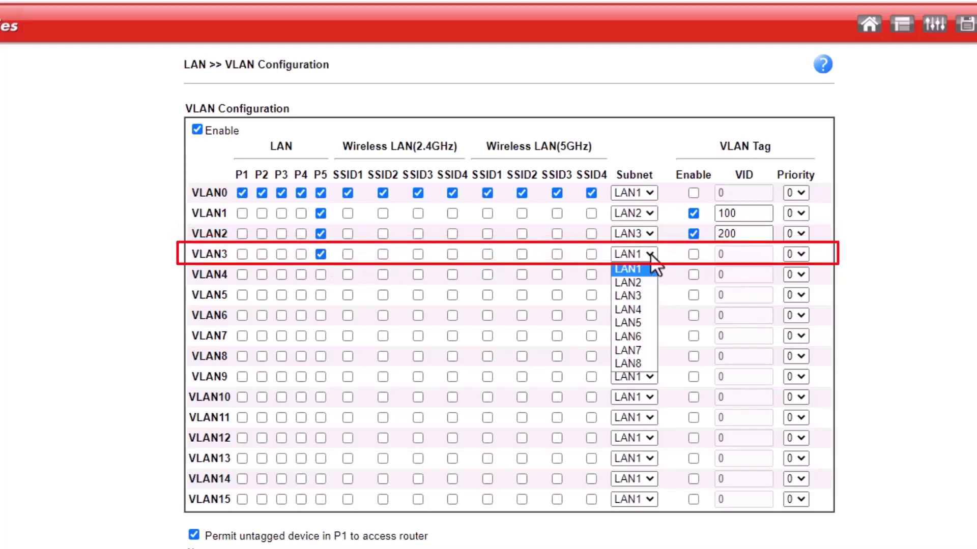
click(642, 308)
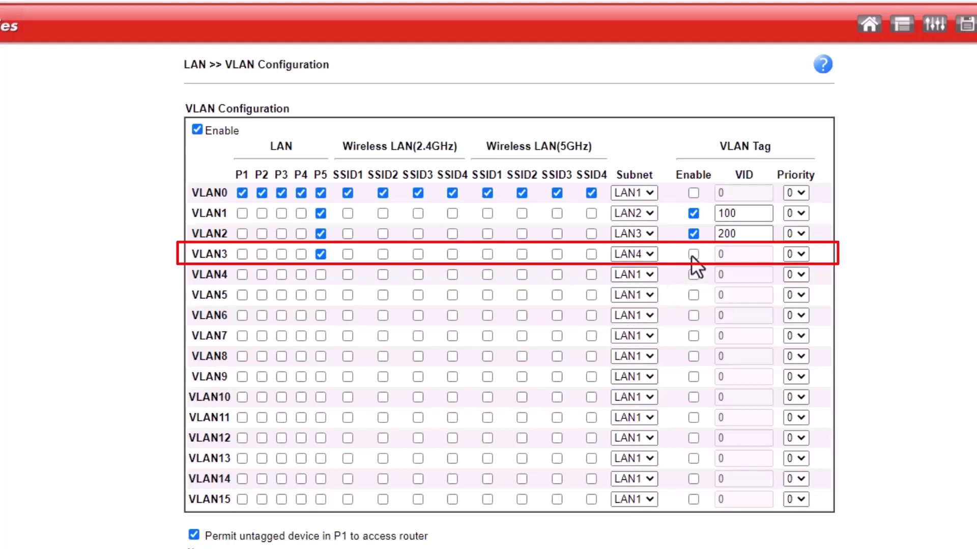
click(694, 253)
click(727, 255)
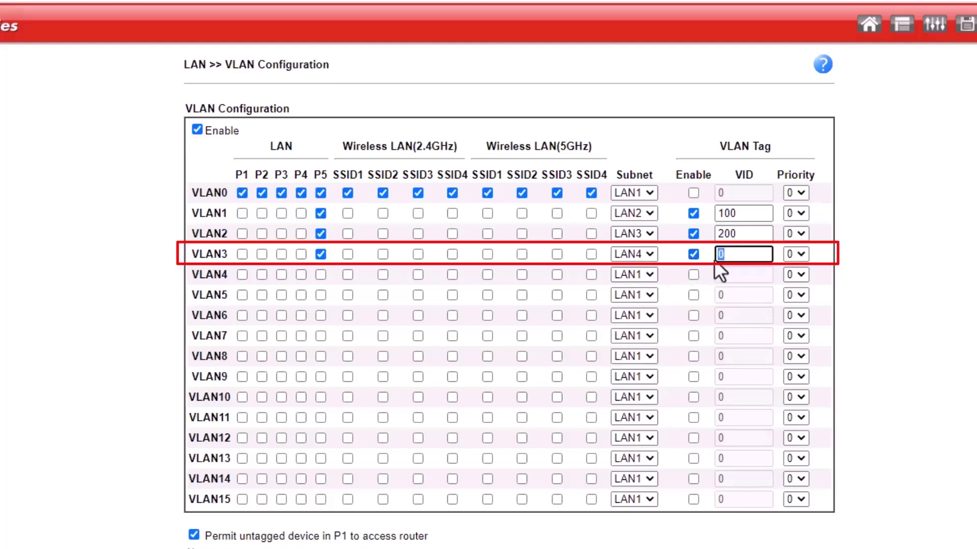
text(300)
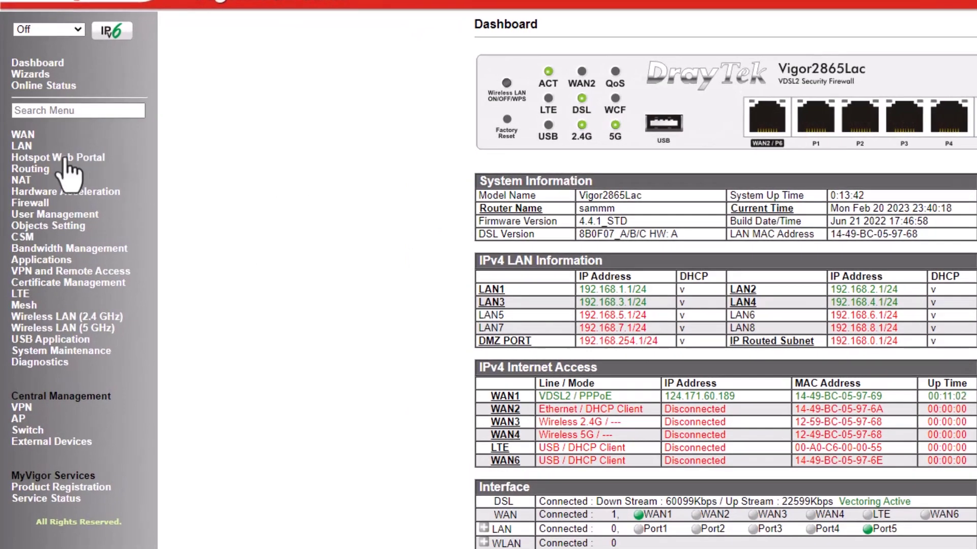
Open LAN >> General Setup and view LAN 1's details page
click(21, 146)
click(37, 162)
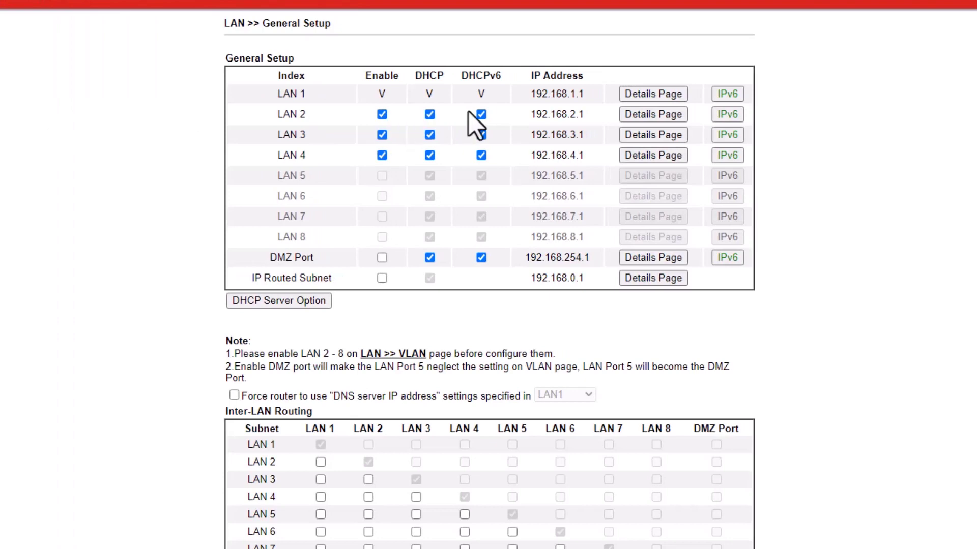
click(633, 97)
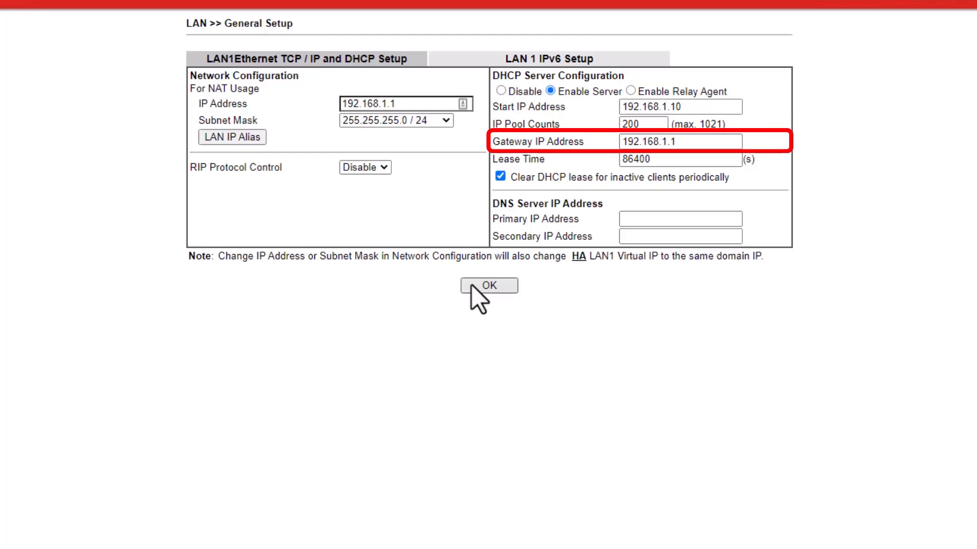
Review the details pages of LAN 2, LAN 3 and LAN 4 in turn
click(472, 285)
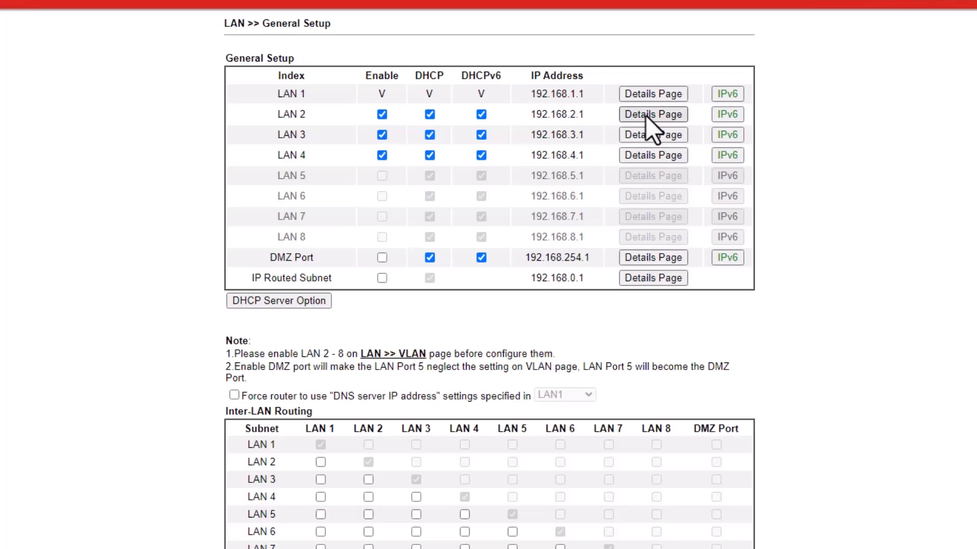
click(646, 115)
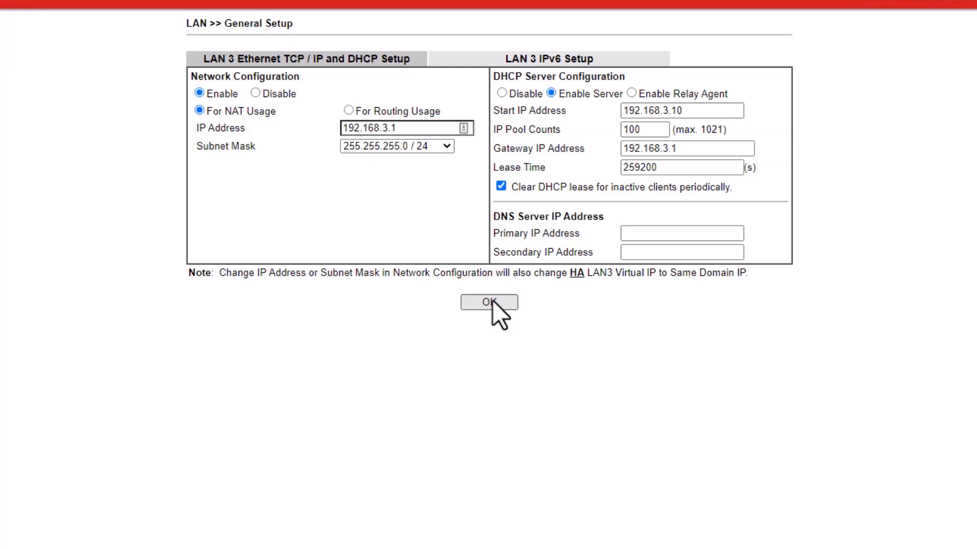
click(492, 301)
click(649, 156)
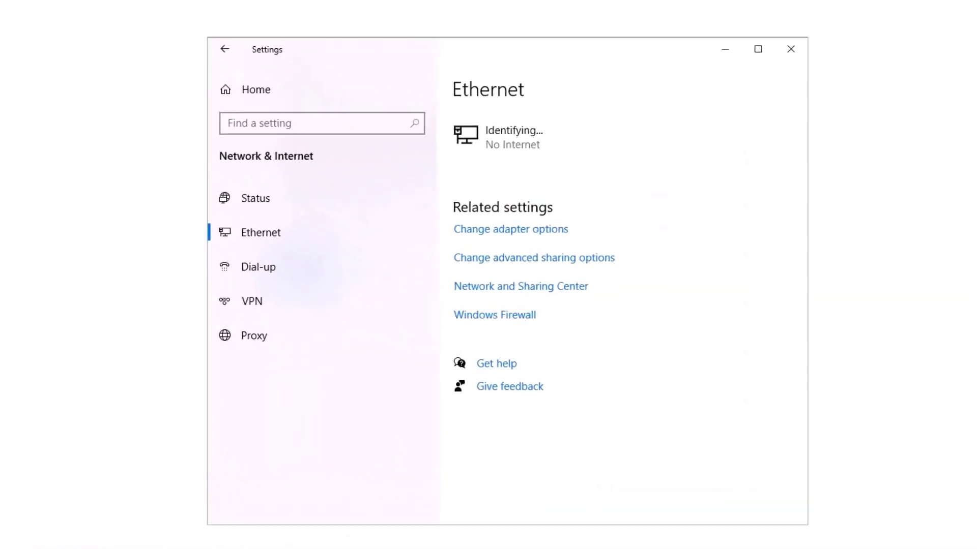
Open the IPv4 properties of the Local -Main wired adapter
click(542, 286)
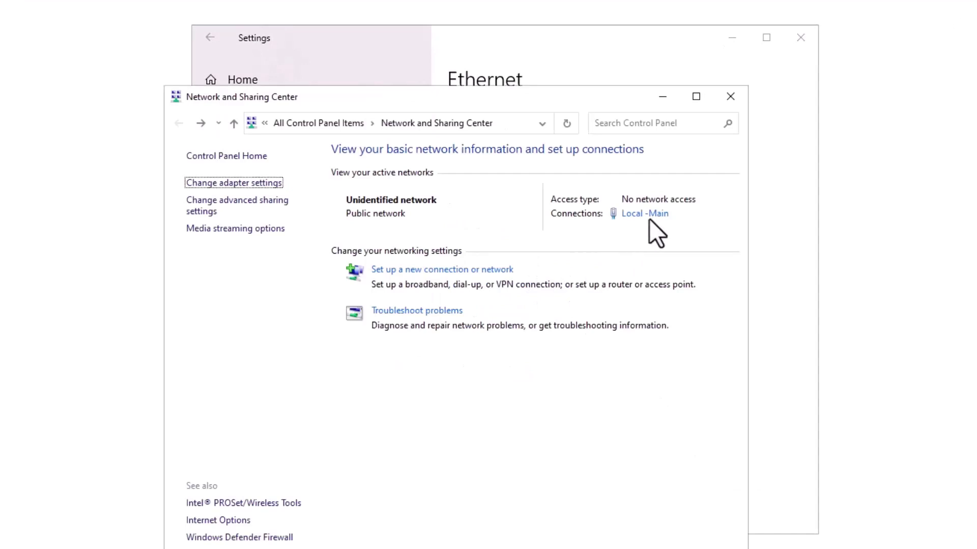
click(649, 217)
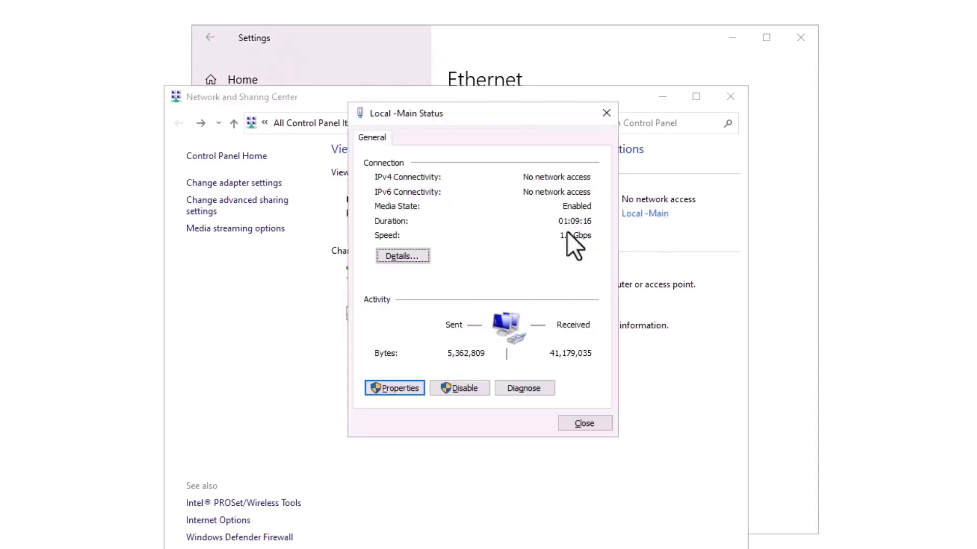
click(399, 388)
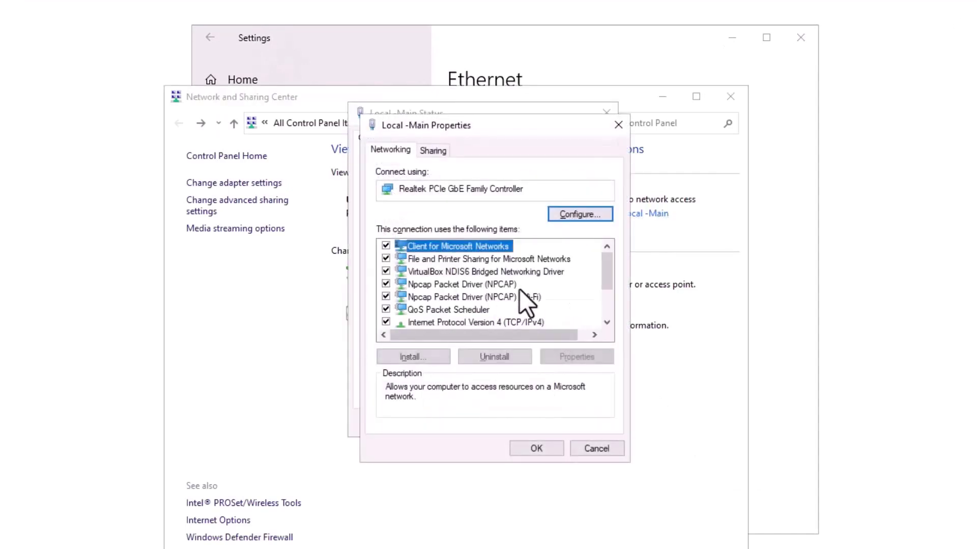
double_click(516, 323)
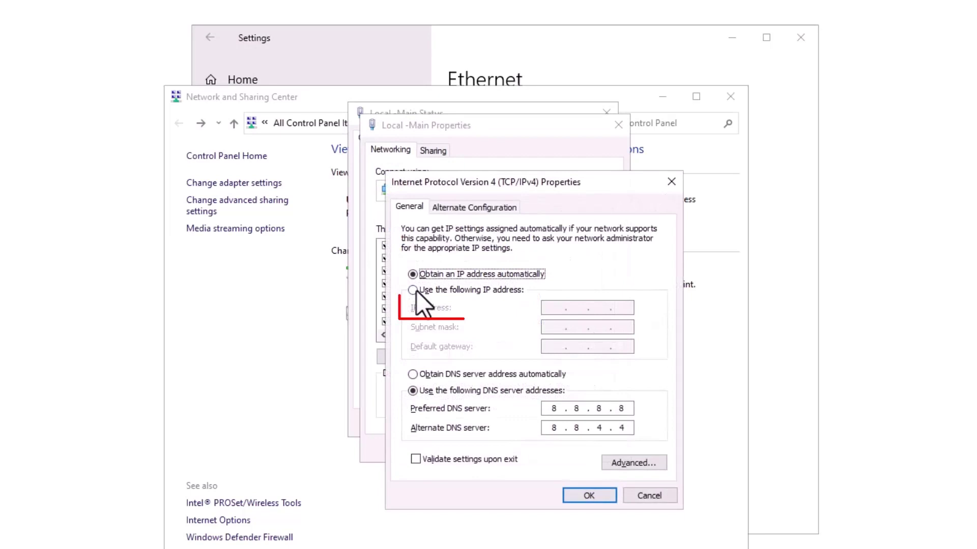
Assign static IP 192.168.1.30, mask 255.255.255.0, gateway 192.168.1.1 and apply
click(414, 291)
click(554, 309)
text(192 . )
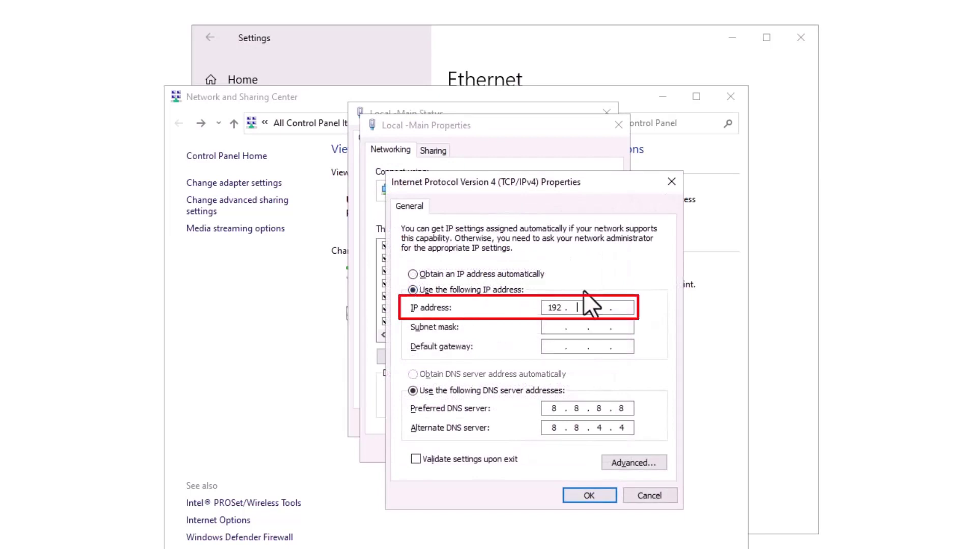
text(168 . 1 . 30)
key(Tab)
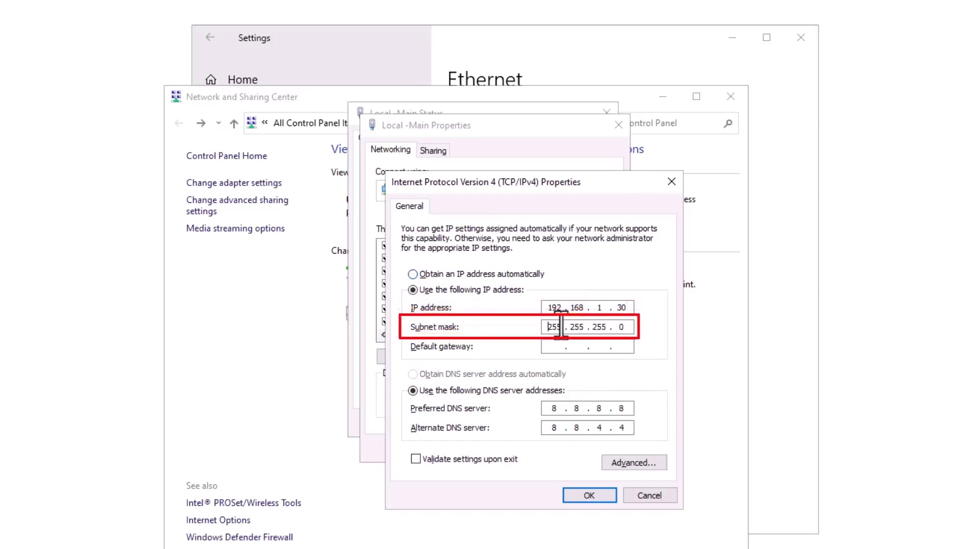
click(554, 348)
text(192 . )
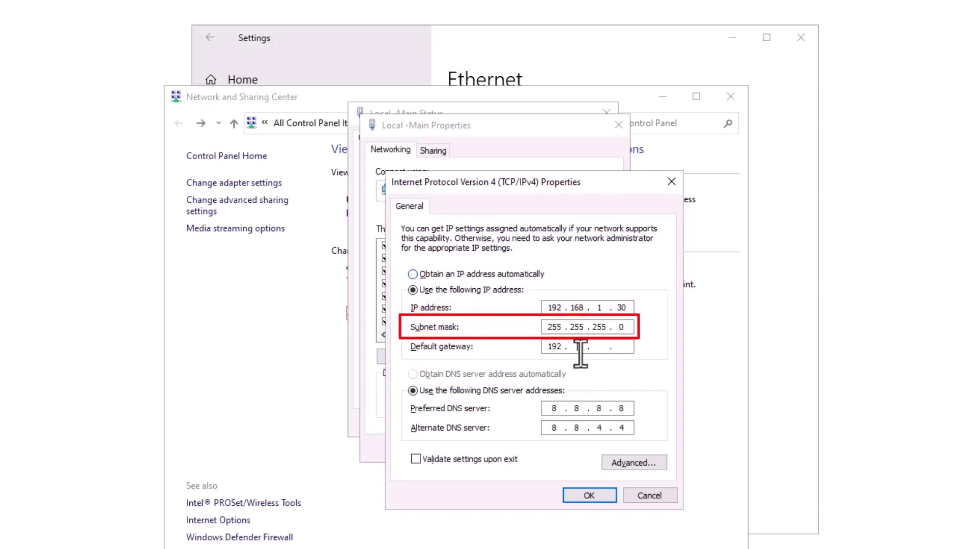
text(168 . 1 . 1)
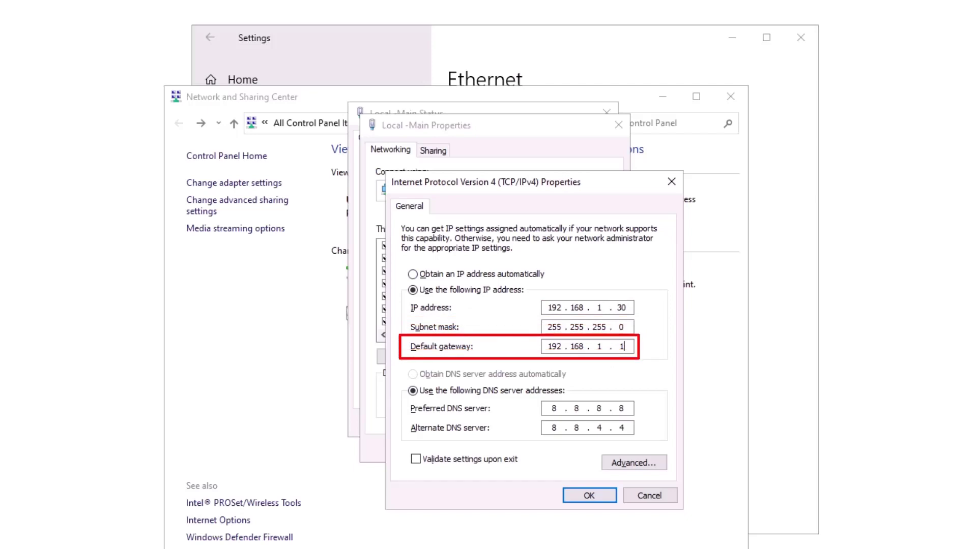
click(600, 495)
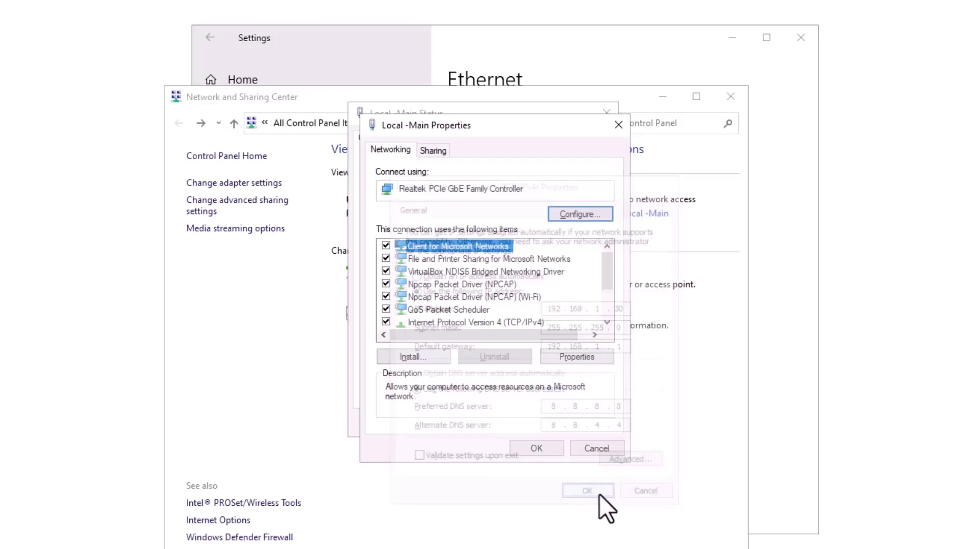
click(548, 452)
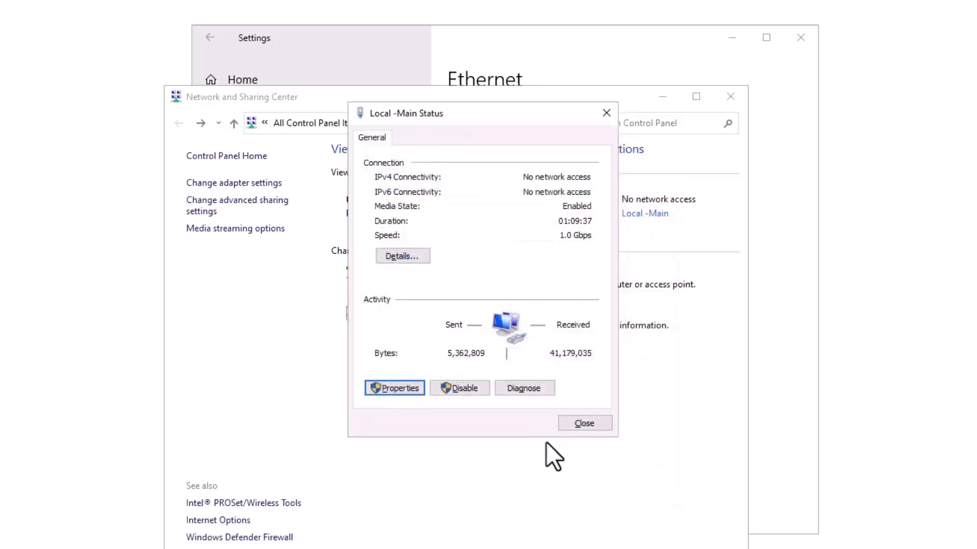
Reload the access point login page at 192.168.1.2 and sign in as admin
click(585, 423)
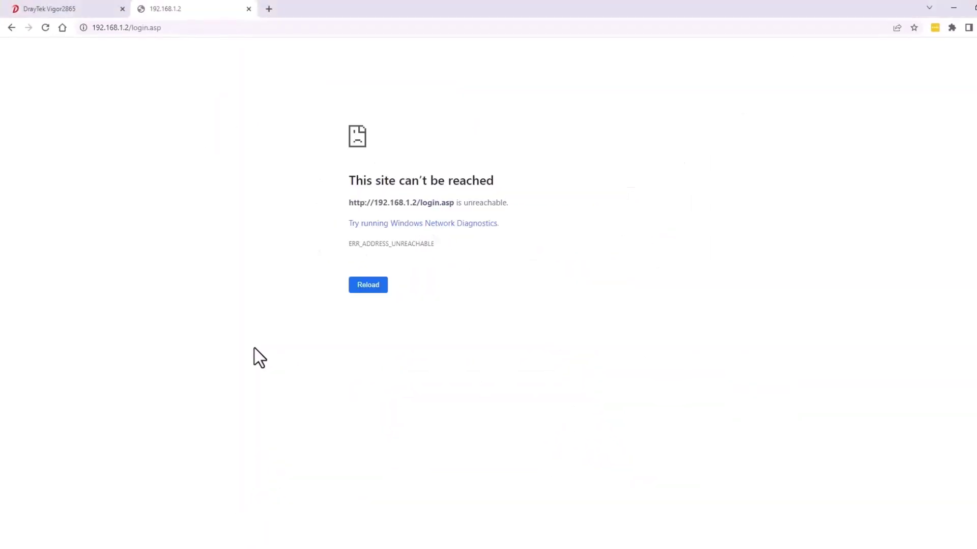
click(365, 27)
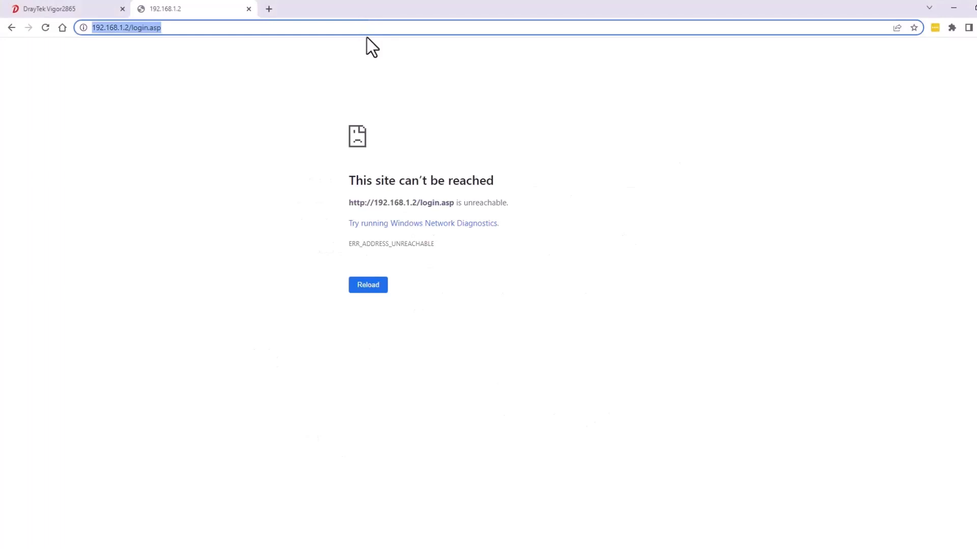
key(Return)
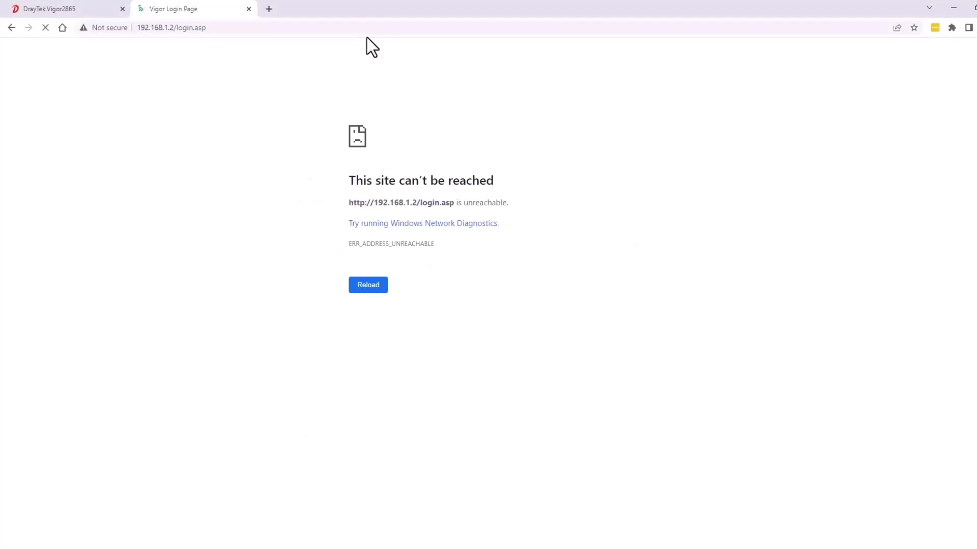
click(556, 255)
text(a)
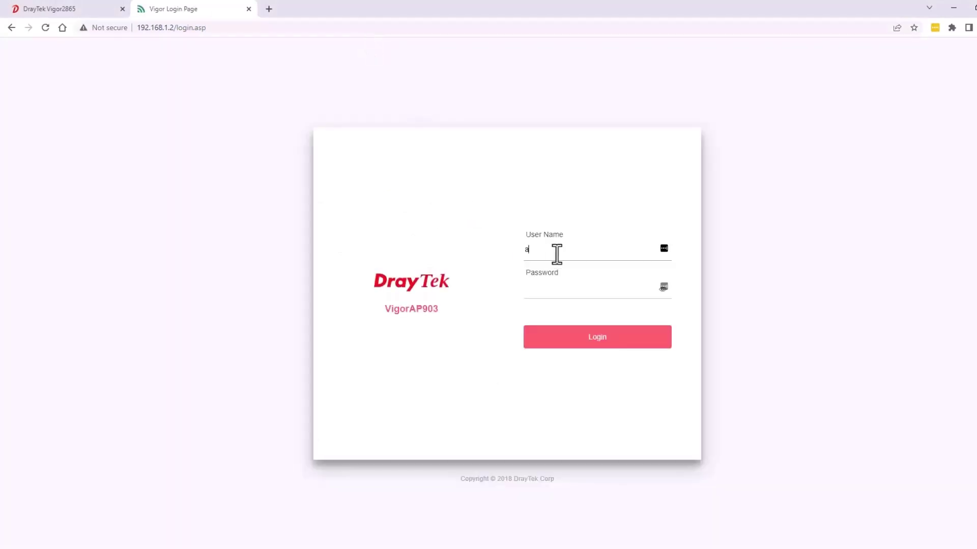
text(dmin)
key(Tab)
key(Return)
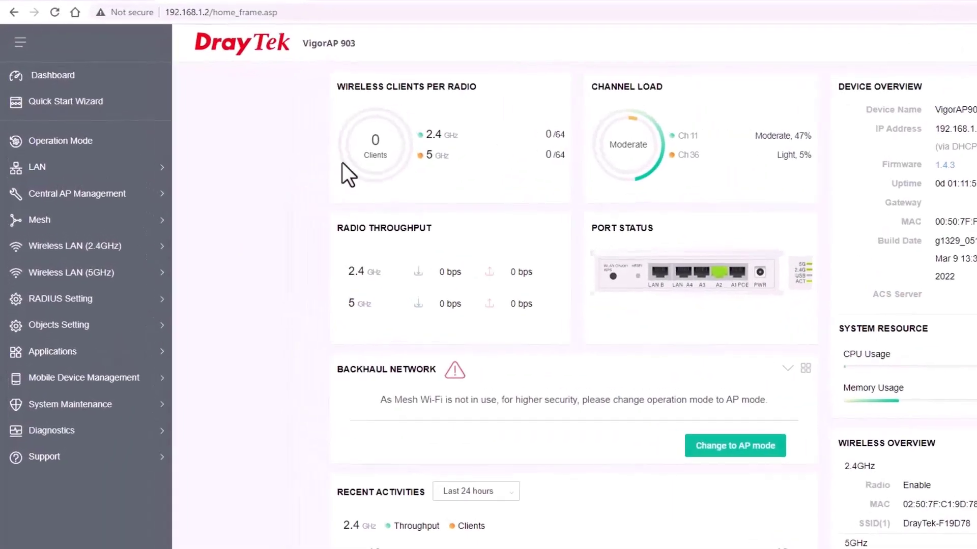
Set the operation mode to AP, apply it and accept the connection warning
click(87, 141)
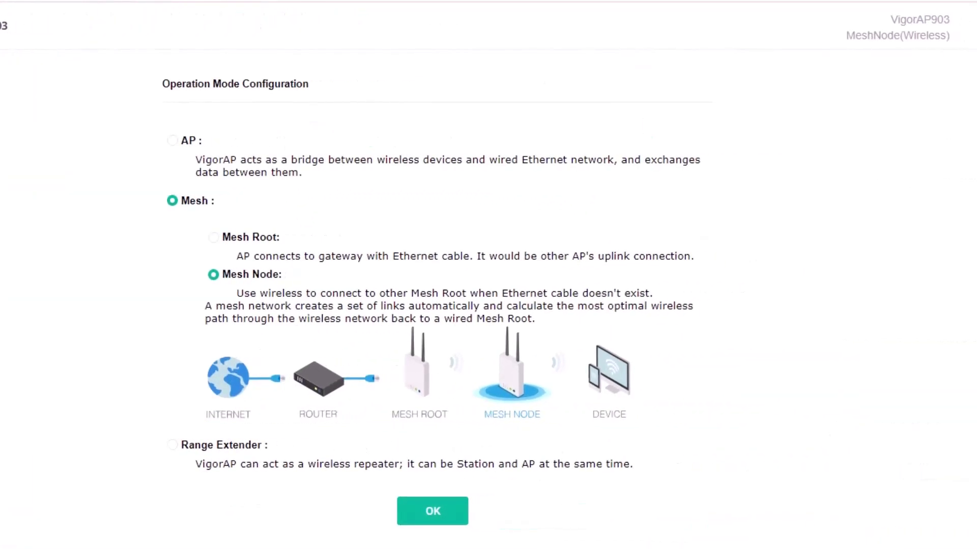
click(172, 141)
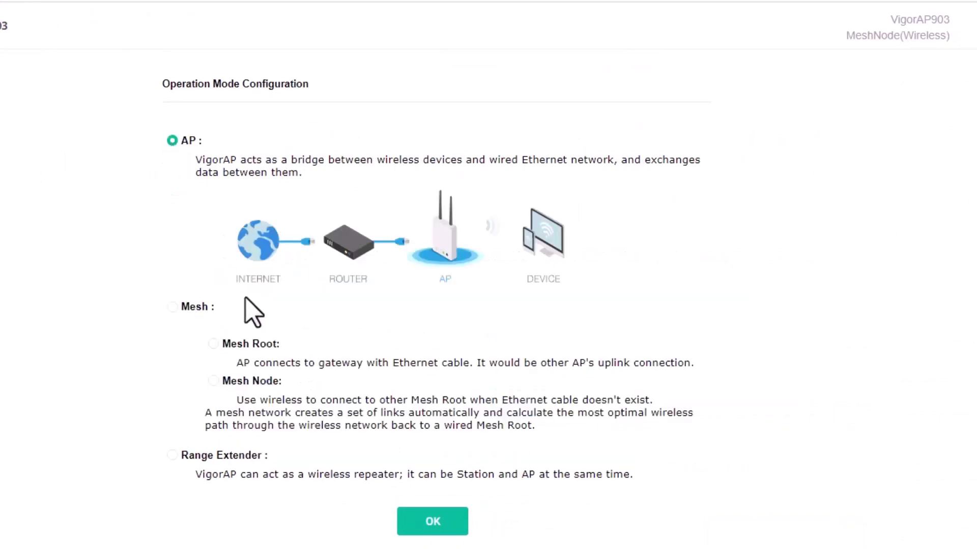
click(433, 522)
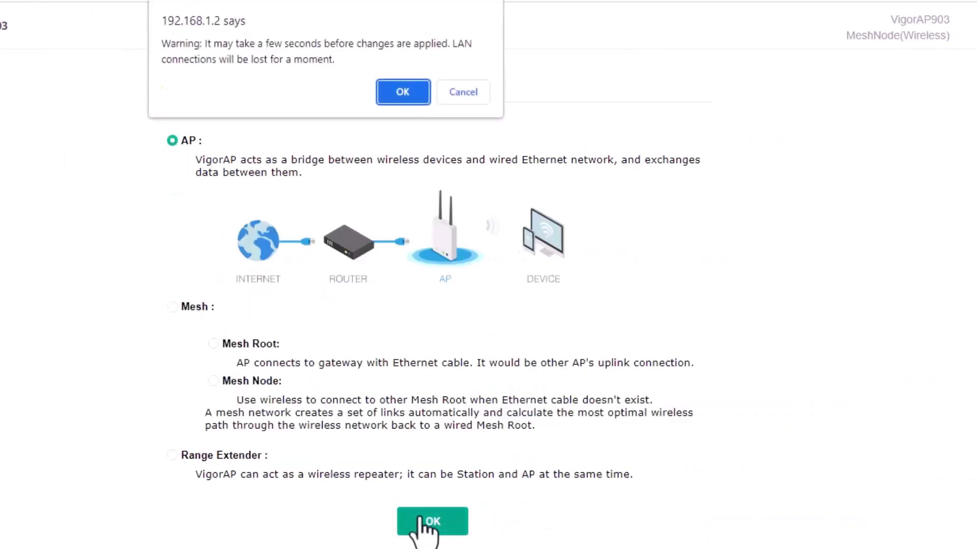
click(402, 93)
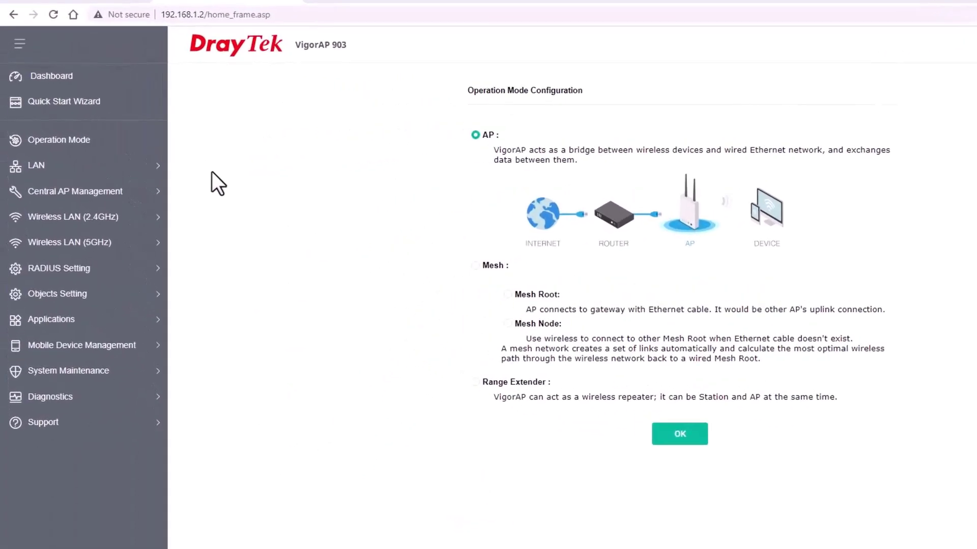
click(122, 167)
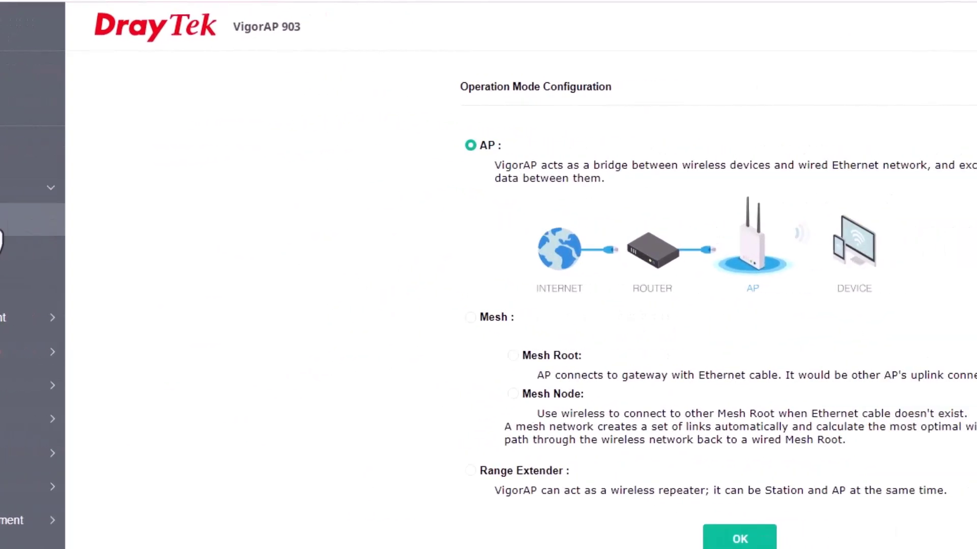
Disable the DHCP client, keep IP 192.168.1.2, set gateway 192.168.1.1 and save
click(2, 231)
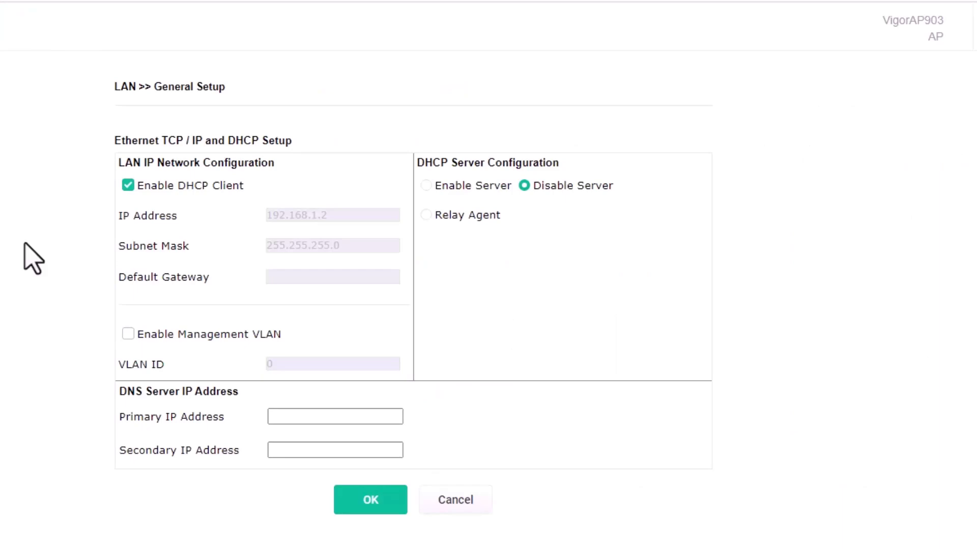
click(128, 185)
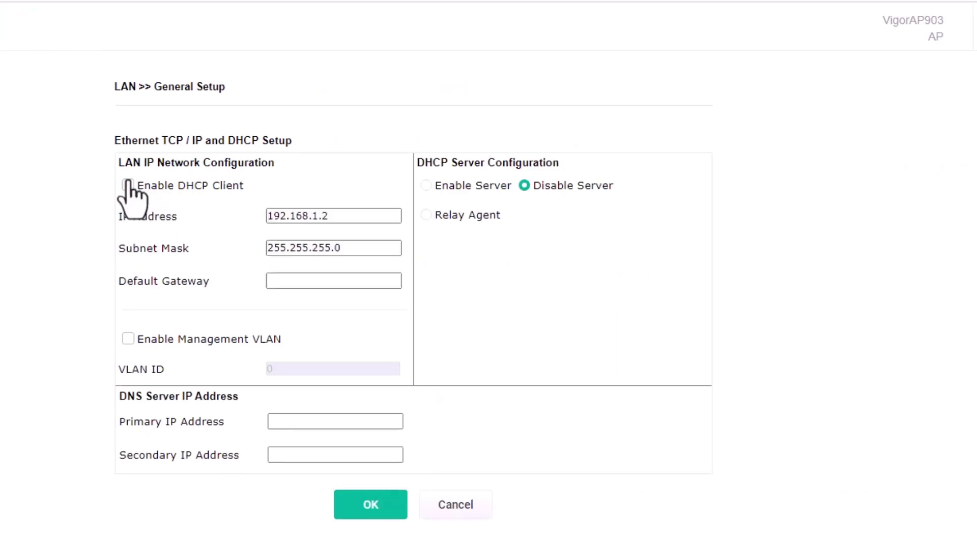
click(325, 216)
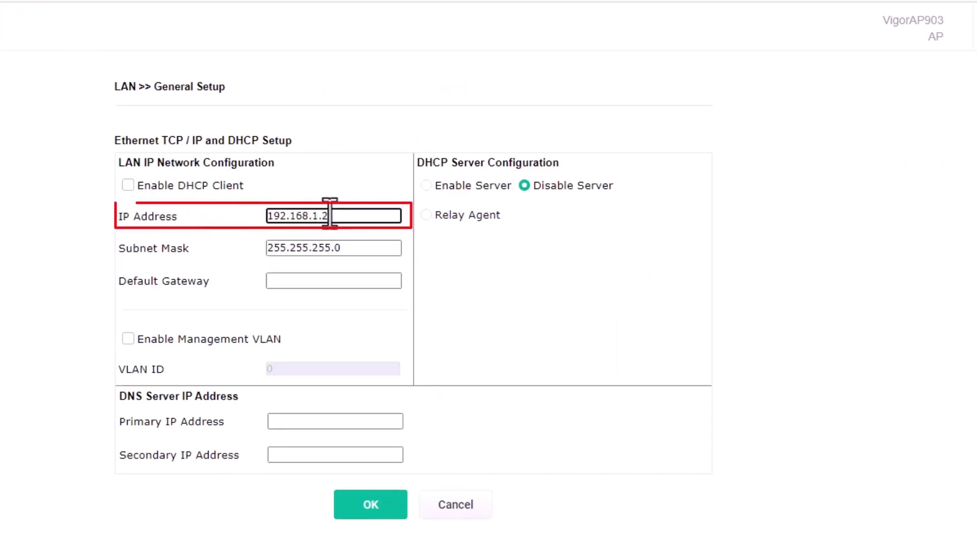
click(319, 280)
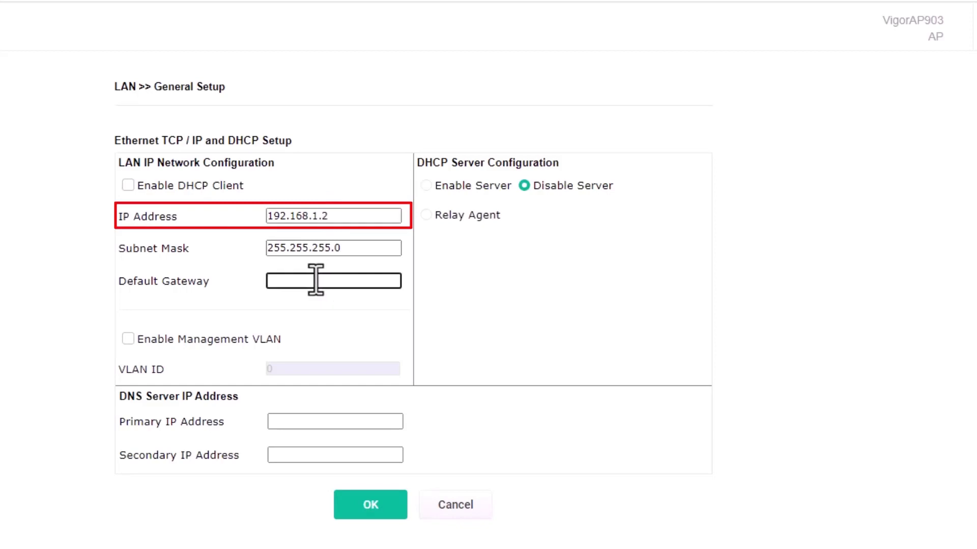
text(192.168)
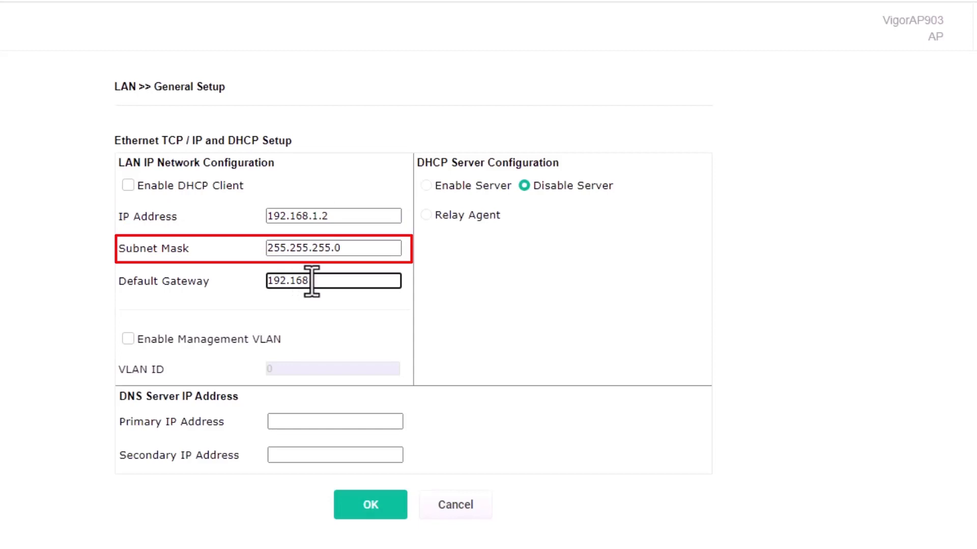
text(.1.1)
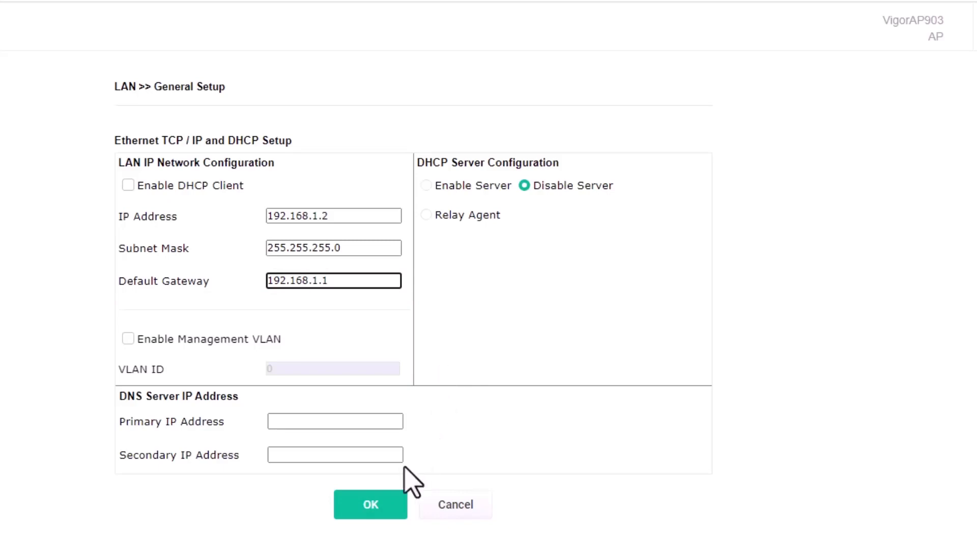
click(379, 500)
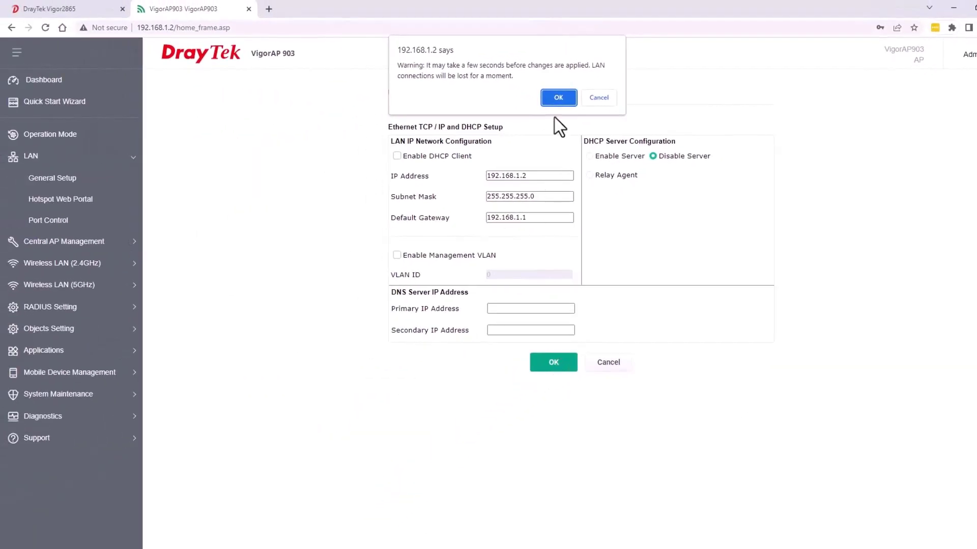
click(558, 97)
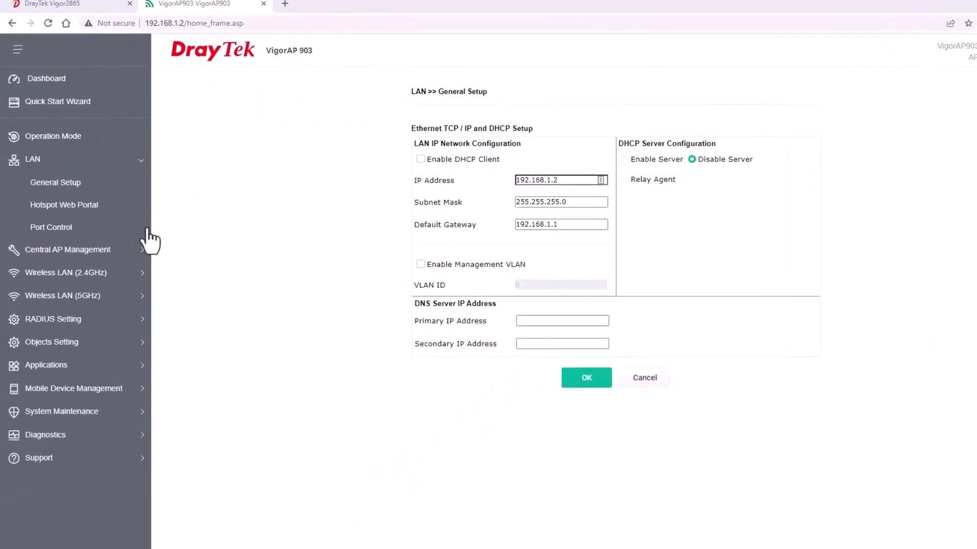
Rename SSID 1 to LAN-1 and name SSID 2 LAN-2 on VLAN 100
click(86, 273)
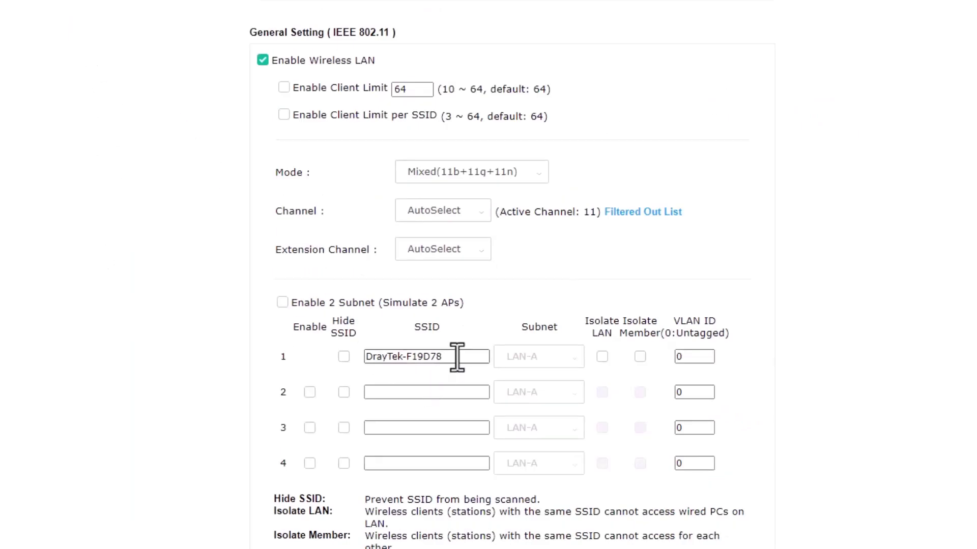
drag(457, 356, 364, 357)
text(LAN)
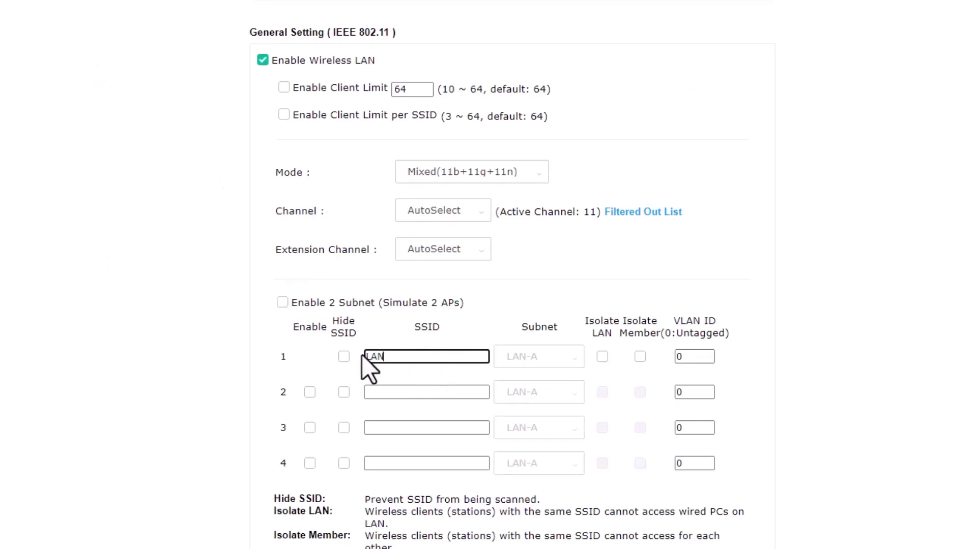
text(-1)
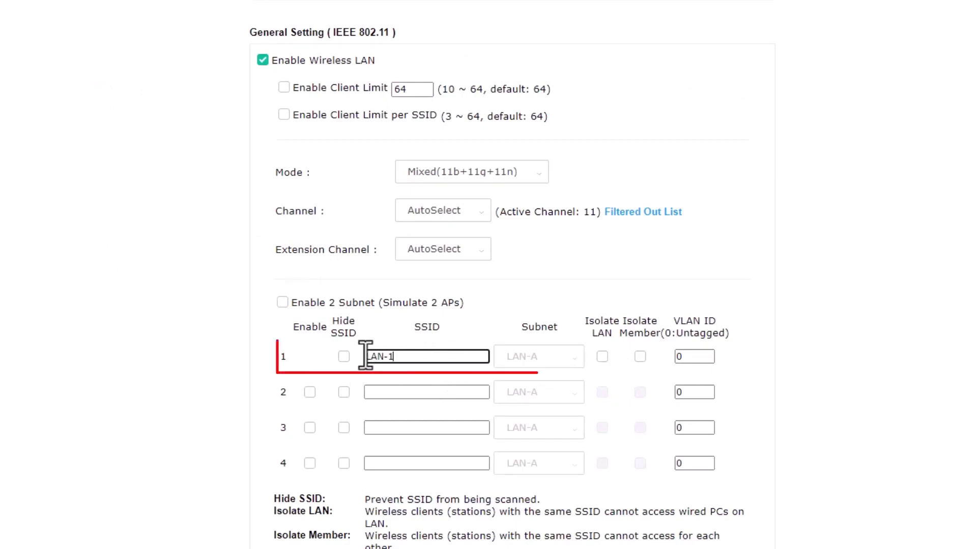
click(375, 392)
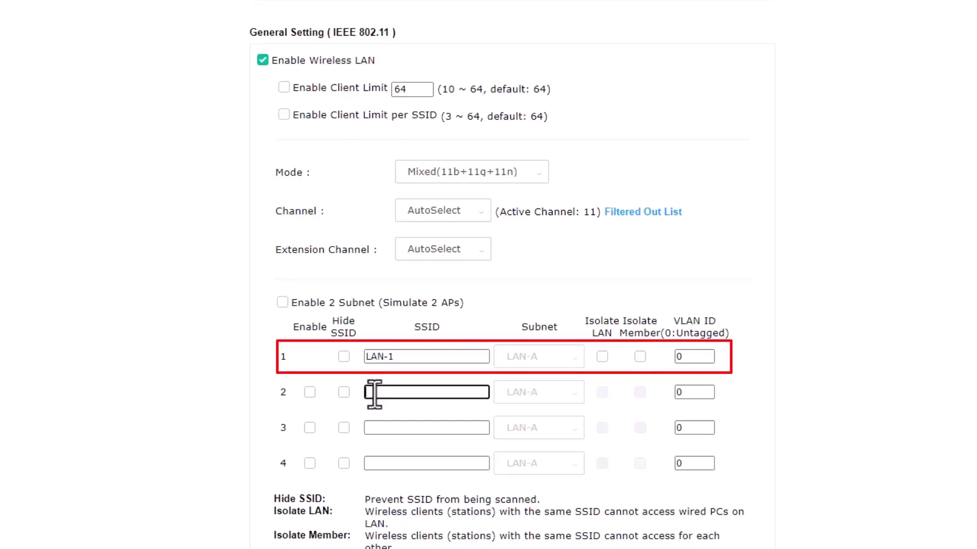
text(LA)
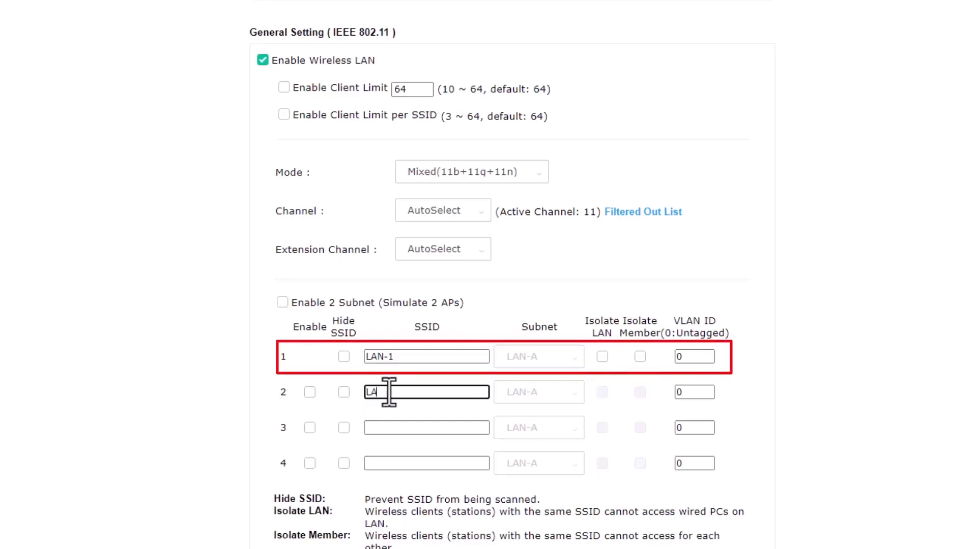
text(N-2)
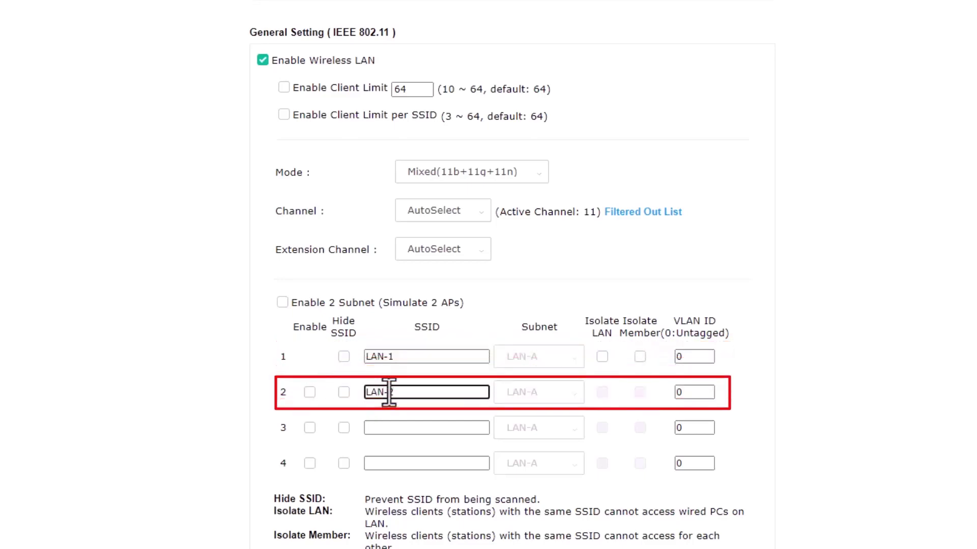
double_click(695, 392)
text(100)
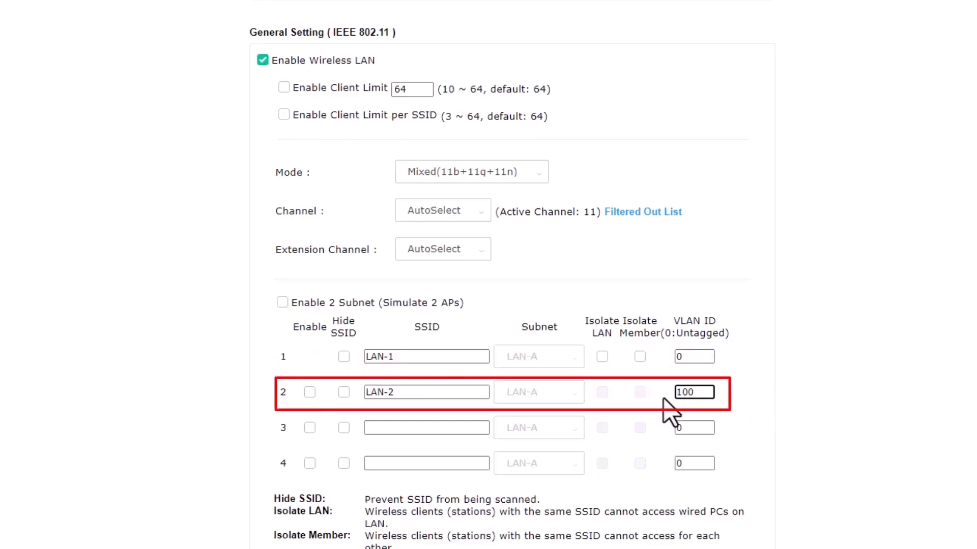
Name SSID 3 LAN-3 on VLAN 200 and SSID 4 LAN-4 on VLAN 300
click(389, 428)
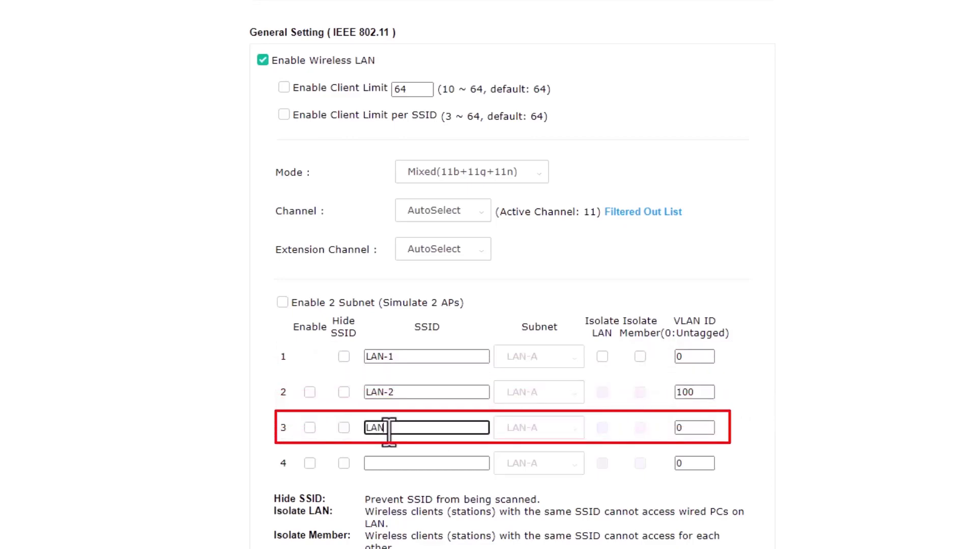
text(LAN-3)
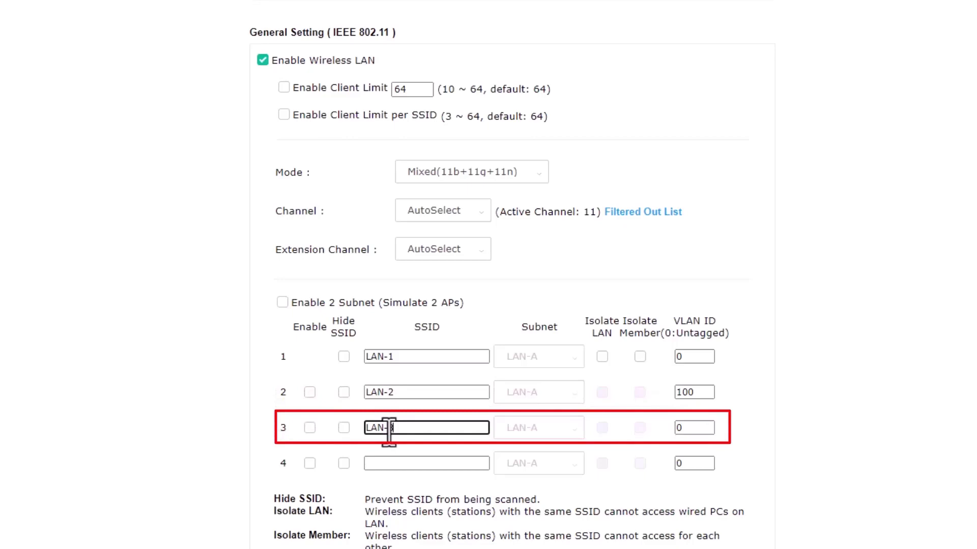
double_click(695, 428)
text(200)
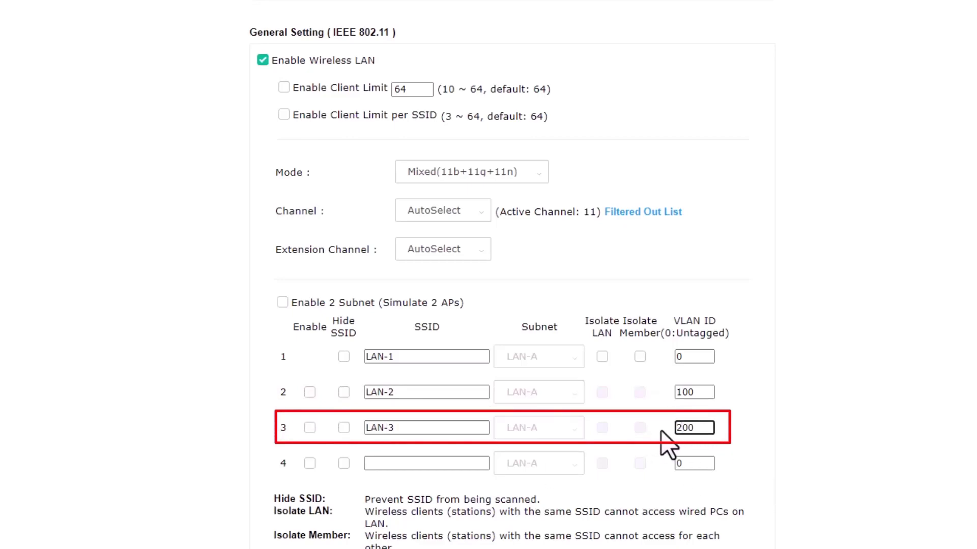
click(415, 464)
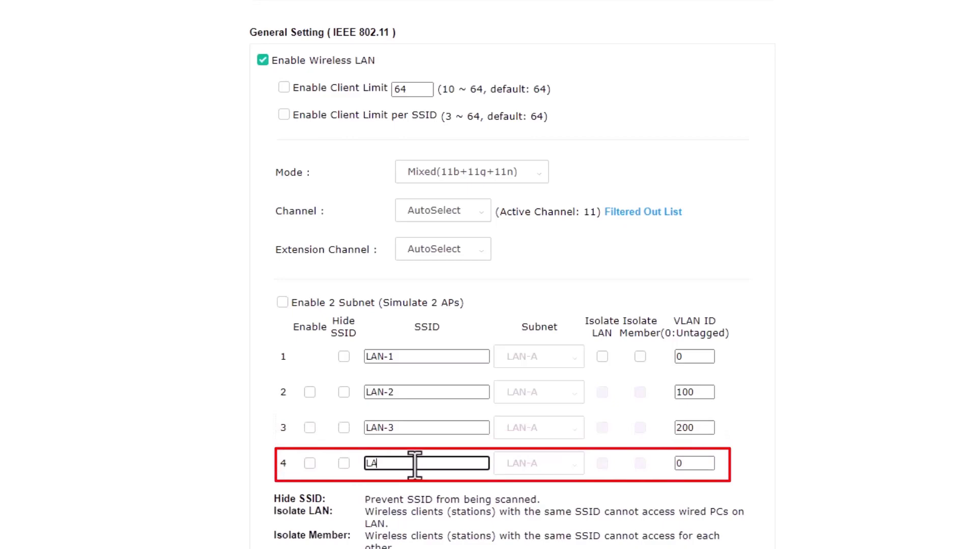
text(LAN-4)
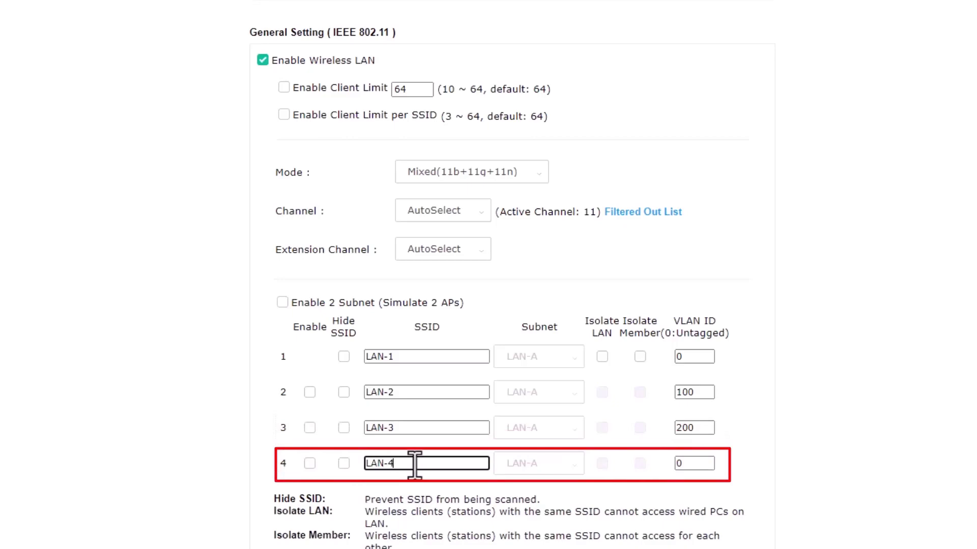
double_click(681, 464)
text(300)
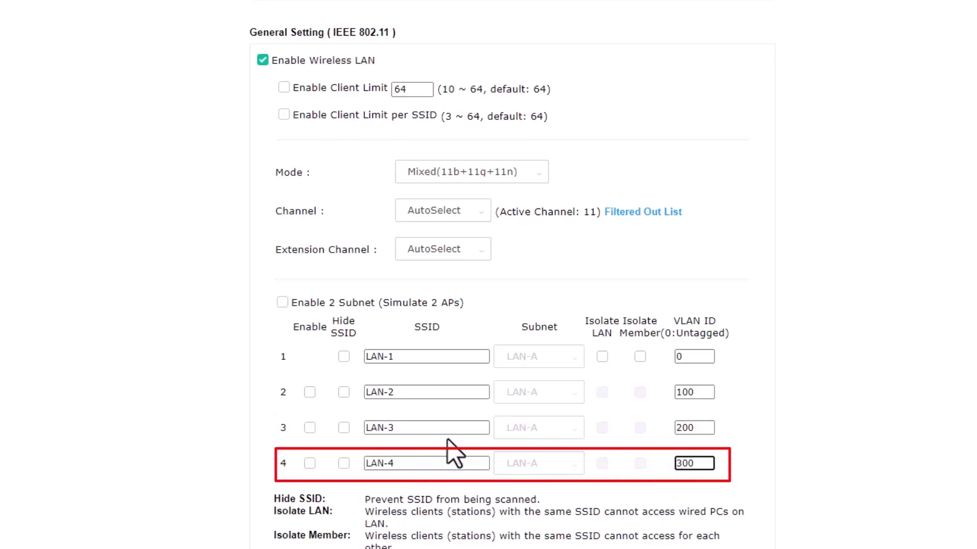
Enable SSIDs 2, 3 and 4 and save the 2.4GHz general settings
click(309, 392)
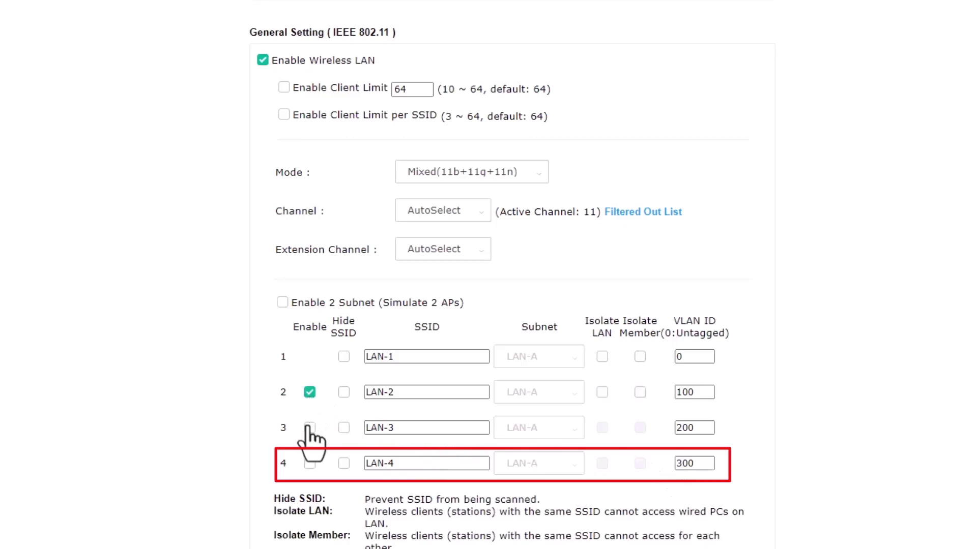
click(309, 428)
click(310, 464)
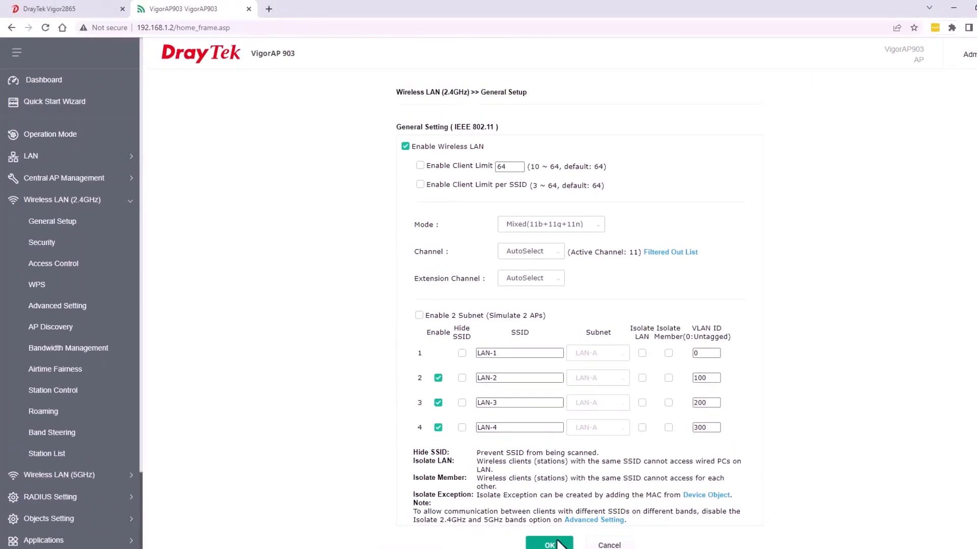
click(555, 543)
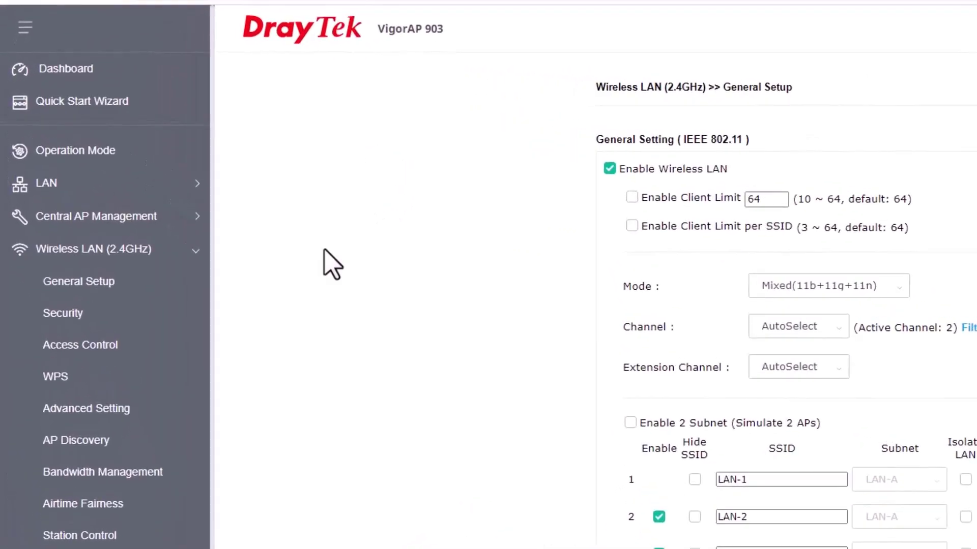
Keep WPA3/WPA2 Personal with AES for LAN-1, apply and confirm the warning
click(134, 320)
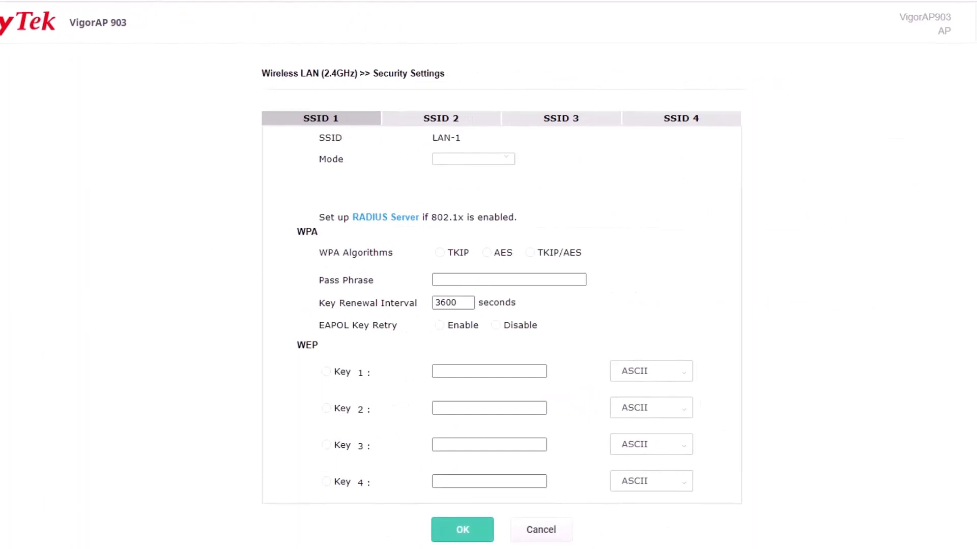
click(475, 166)
click(476, 164)
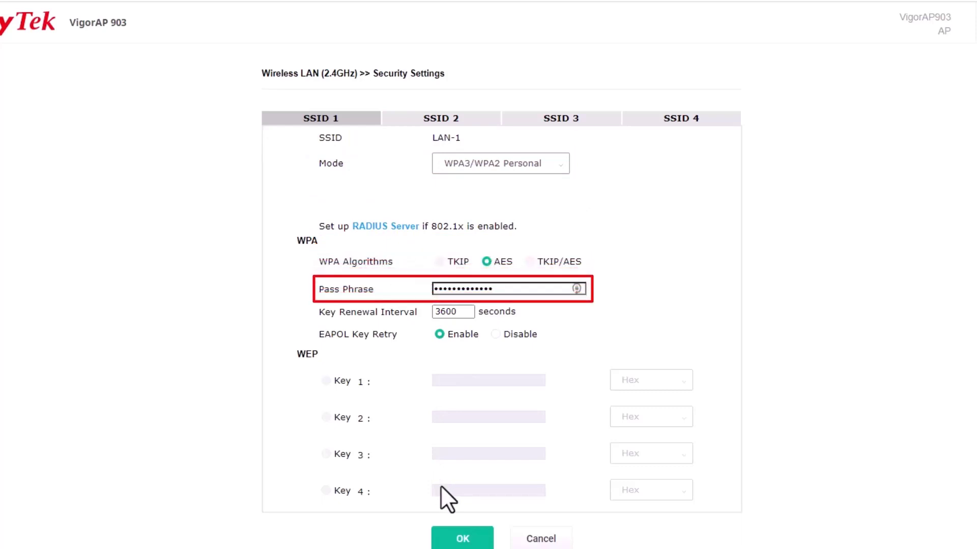
click(461, 537)
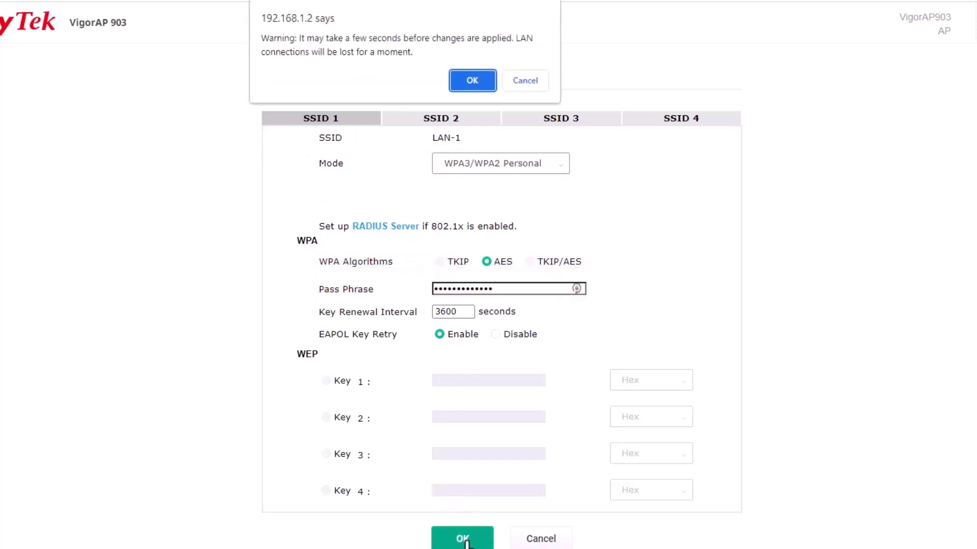
click(472, 79)
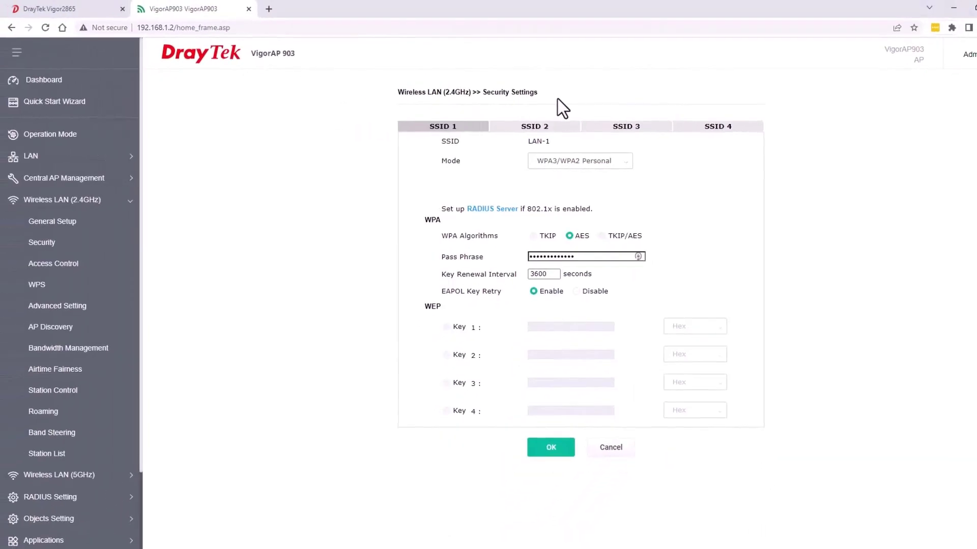
Apply the same WPA3/WPA2 Personal AES security to LAN-2, LAN-3 and LAN-4
click(534, 128)
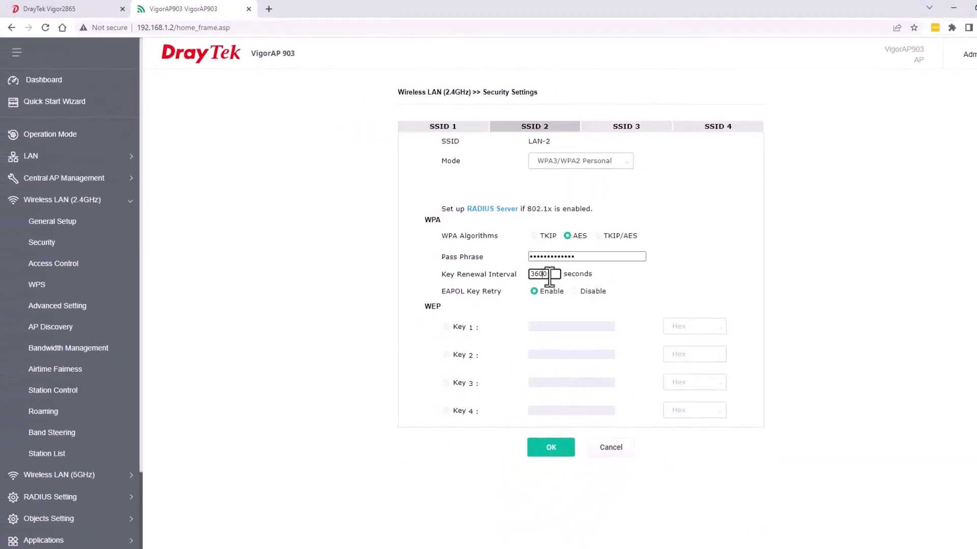
click(551, 447)
click(561, 97)
click(625, 127)
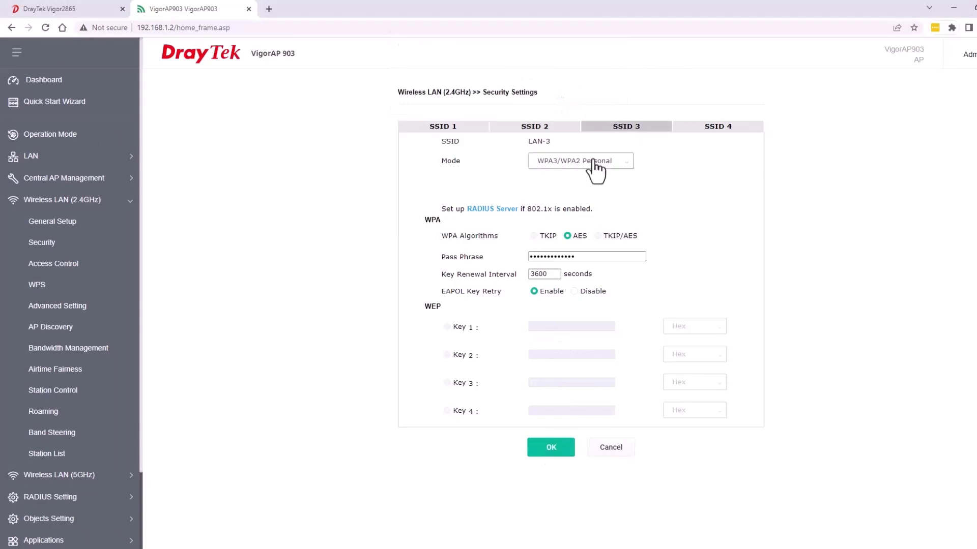
click(551, 447)
click(559, 94)
click(717, 128)
click(552, 256)
click(556, 450)
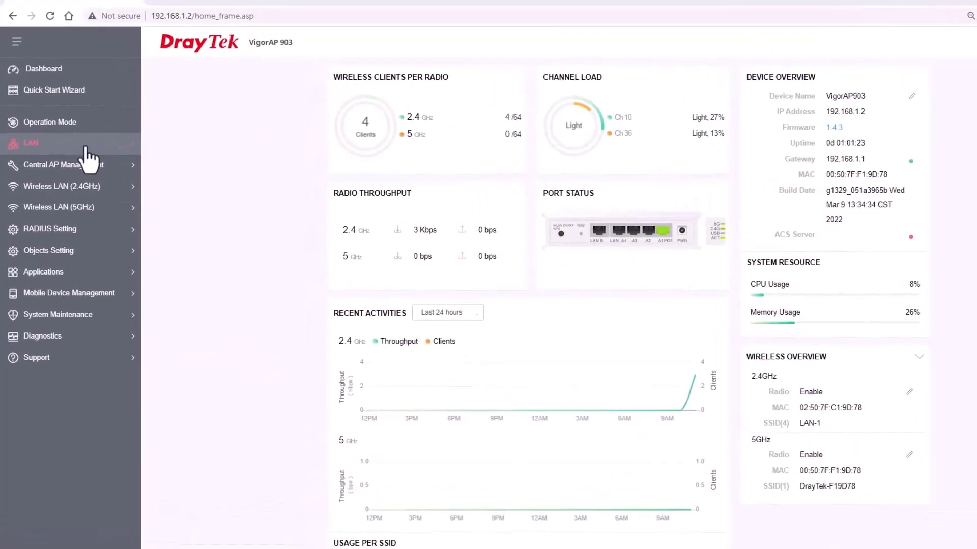
Expand the Wireless LAN (2.4GHz) menu in the sidebar of the dashboard
click(94, 187)
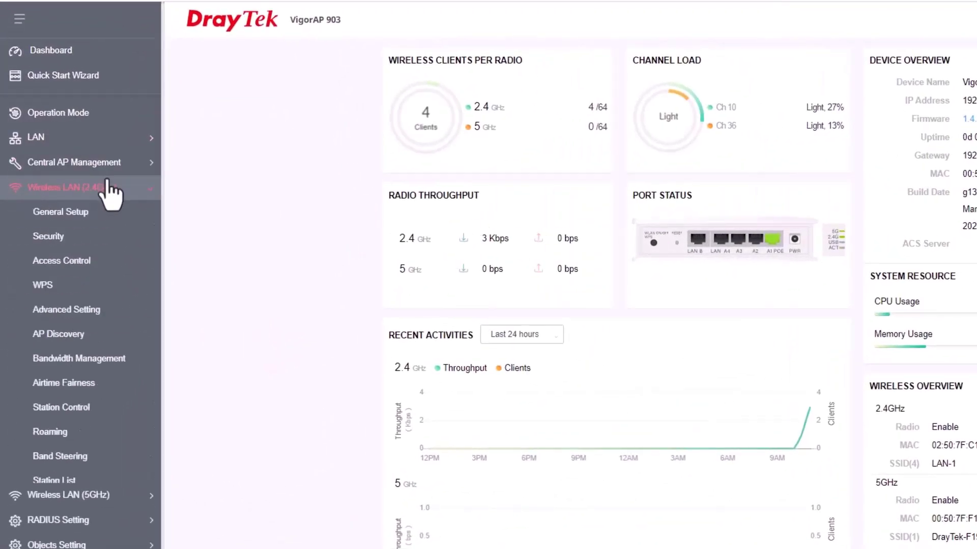
Open the 2.4GHz Station List to review the connected wireless clients
click(85, 480)
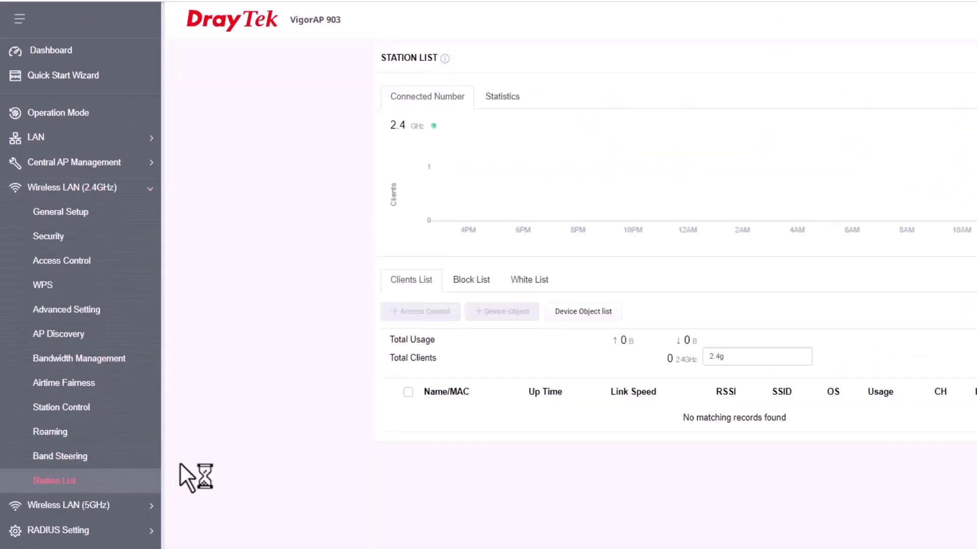